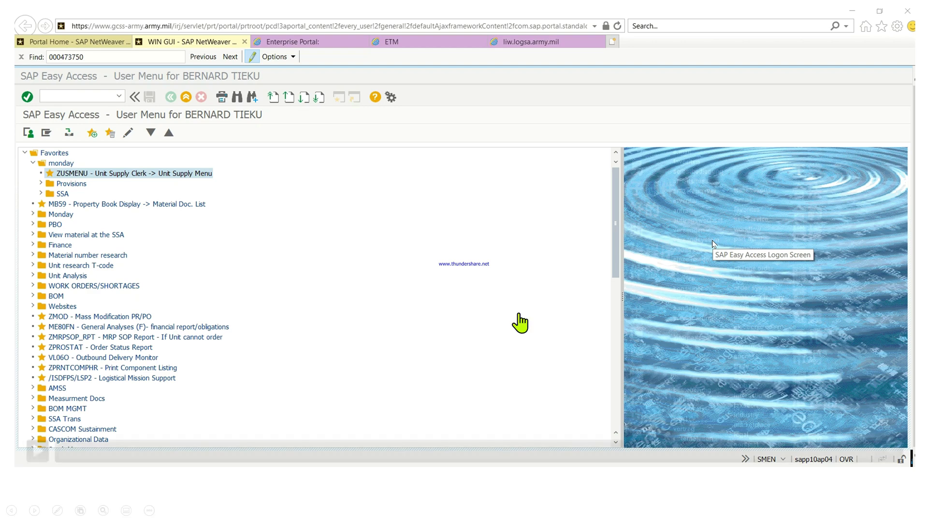
{"action": "mouse_move", "coordinate": [6, 452]}
{"action": "left_click", "coordinate": [36, 452]}
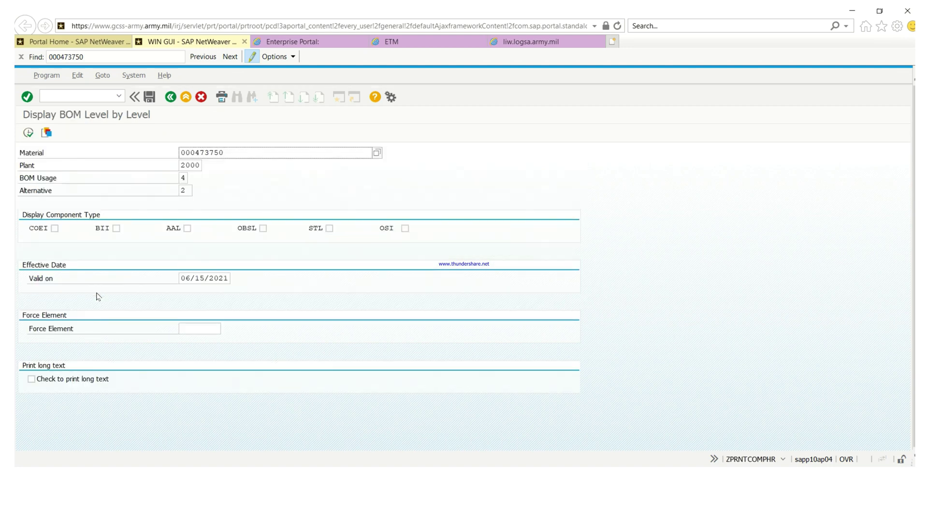
- Clear the material field and re-enter material 000473750 for the BOM display
{"action": "left_click_drag", "start_coordinate": [240, 158], "coordinate": [118, 150]}
{"action": "key", "text": "ctrl+c"}
{"action": "key", "text": "BackSpace"}
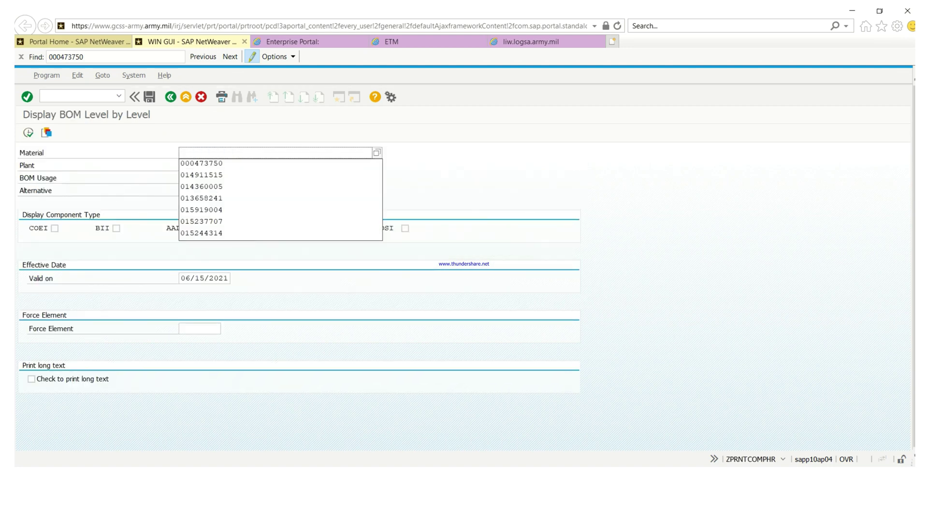
{"action": "key", "text": "Escape"}
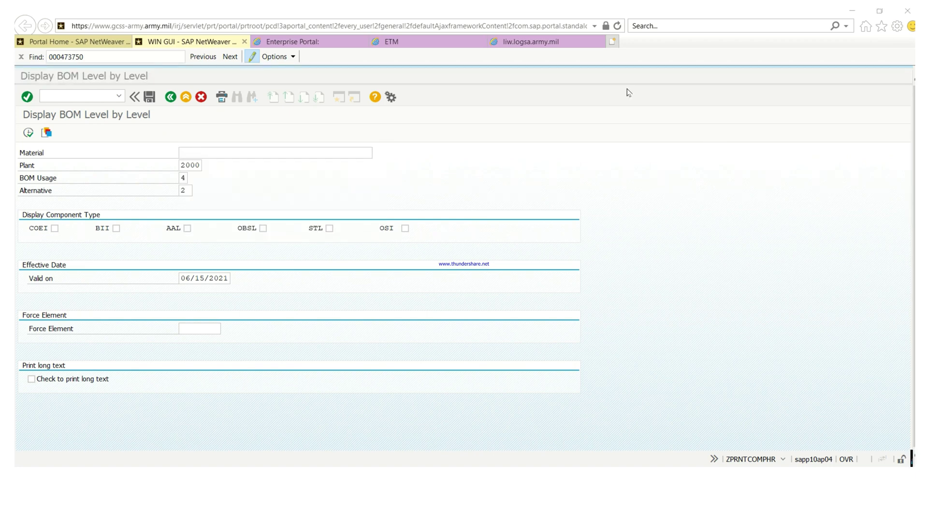
{"action": "left_click", "coordinate": [253, 152]}
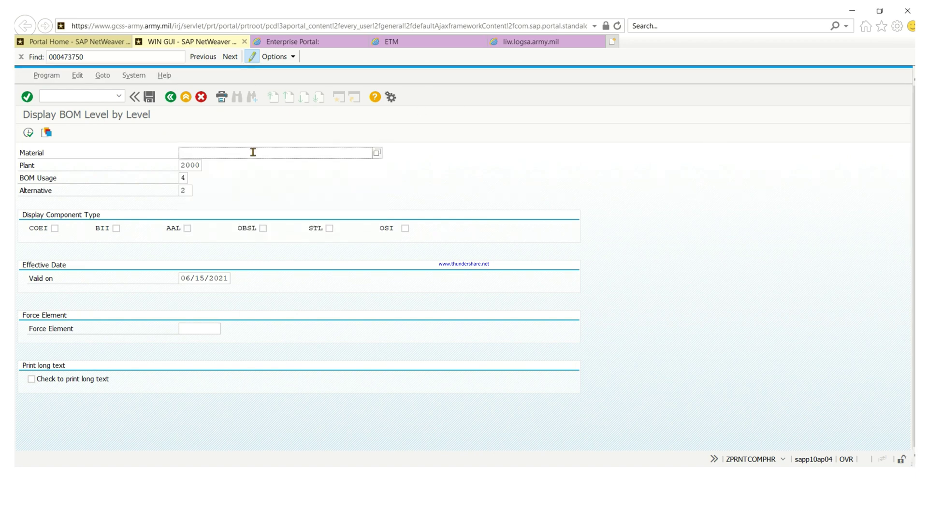
{"action": "key", "text": "ctrl+v"}
- Include the COEI and BII component types, set the force element to 40035739, and run the component listing
{"action": "left_click", "coordinate": [54, 229]}
{"action": "left_click", "coordinate": [116, 228]}
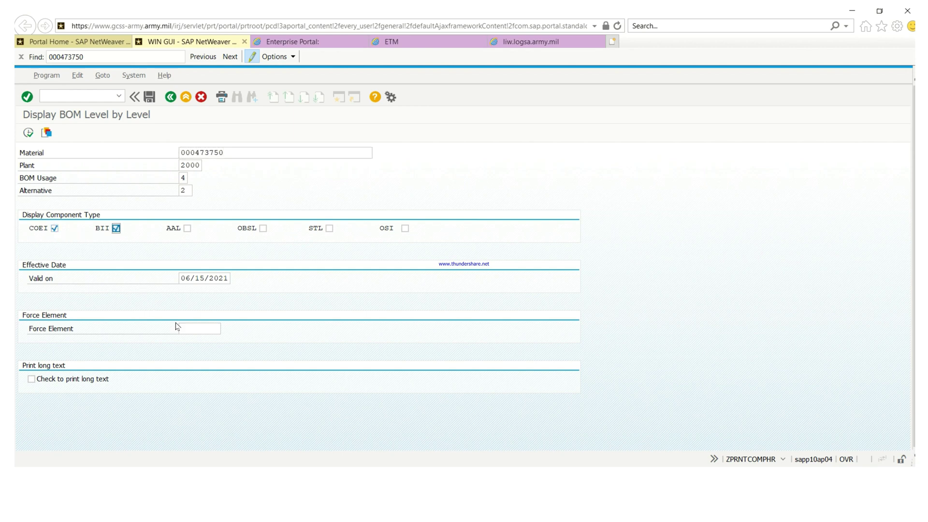
{"action": "left_click", "coordinate": [192, 328]}
{"action": "type", "text": "4"}
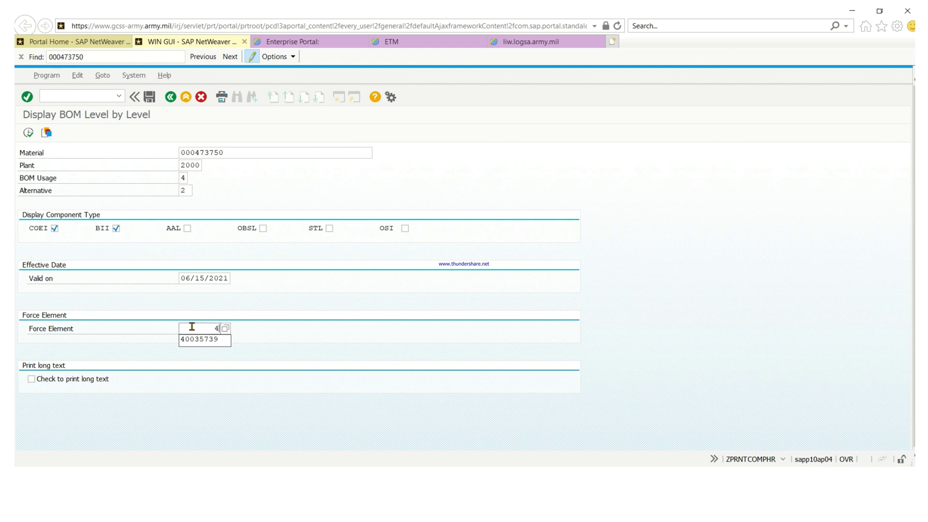
{"action": "left_click", "coordinate": [201, 340]}
{"action": "left_click", "coordinate": [28, 134]}
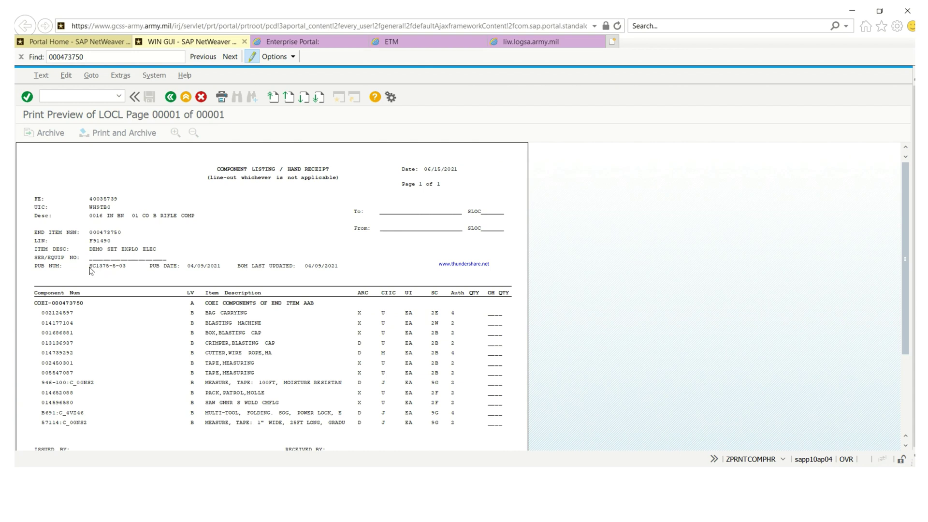
- Switch to the ETM publication search and clear the previous publication number from the search criteria
{"action": "left_click", "coordinate": [528, 43]}
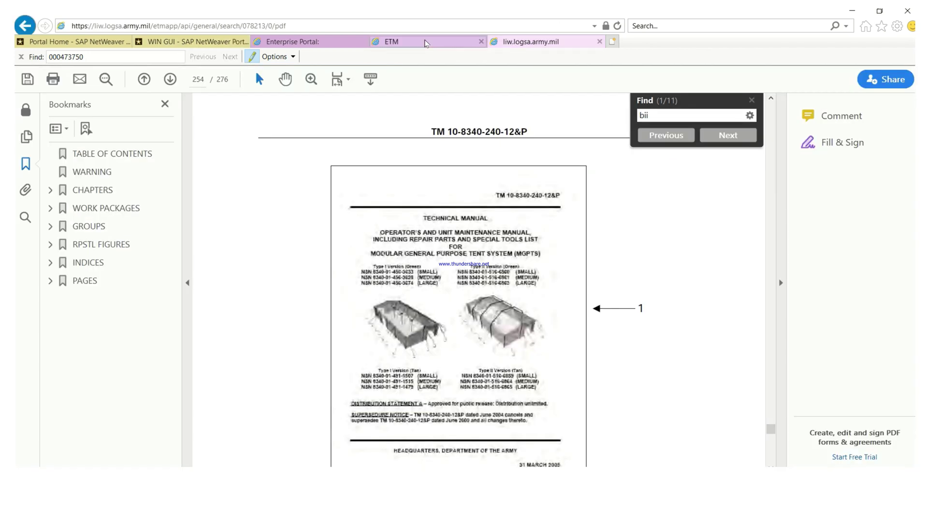
{"action": "left_click", "coordinate": [427, 43]}
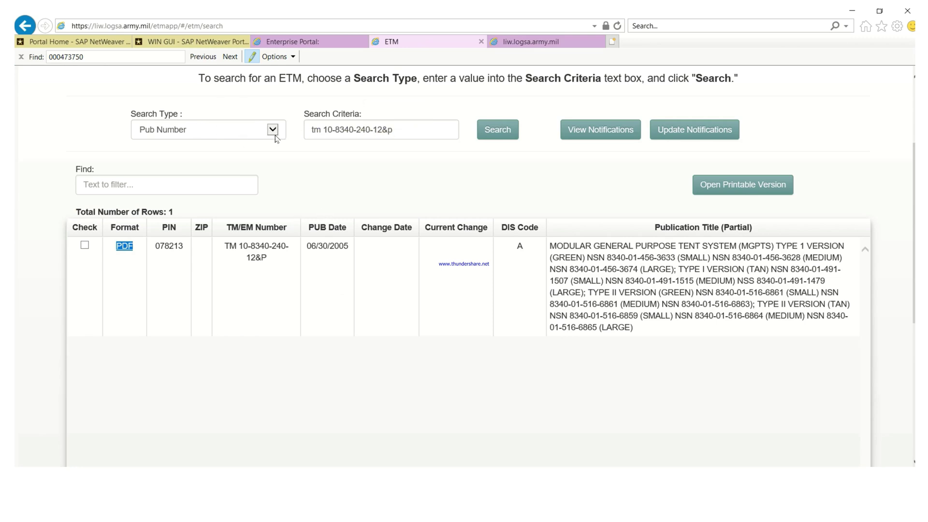
{"action": "left_click_drag", "start_coordinate": [392, 132], "coordinate": [280, 135]}
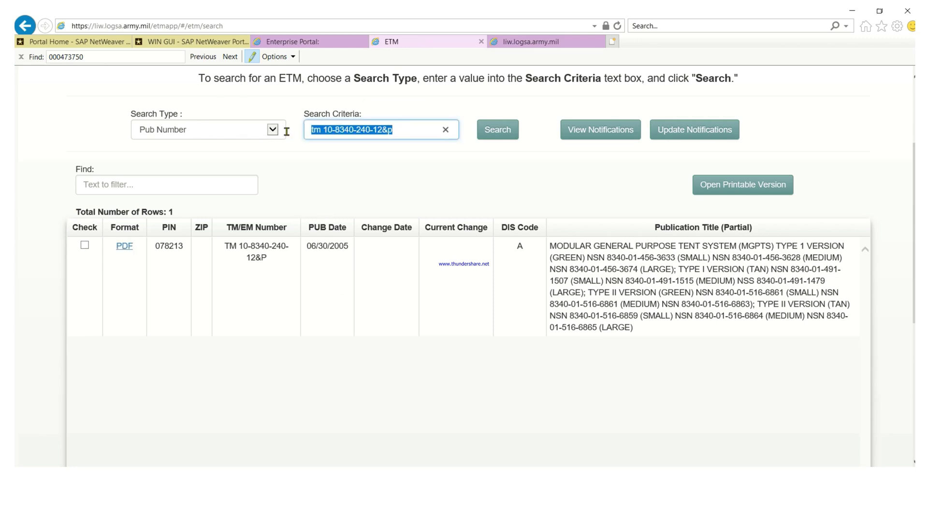
{"action": "left_click", "coordinate": [317, 144]}
{"action": "left_click_drag", "start_coordinate": [442, 130], "coordinate": [283, 128]}
{"action": "key", "text": "BackSpace"}
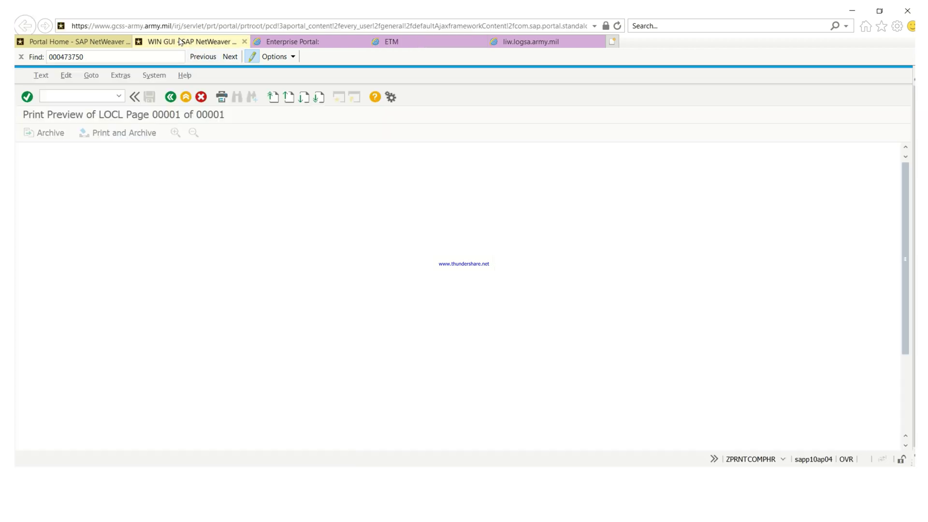
- Check the publication number on the component listing and search ETM by Pub Number for sci375-5-03
{"action": "left_click", "coordinate": [193, 42]}
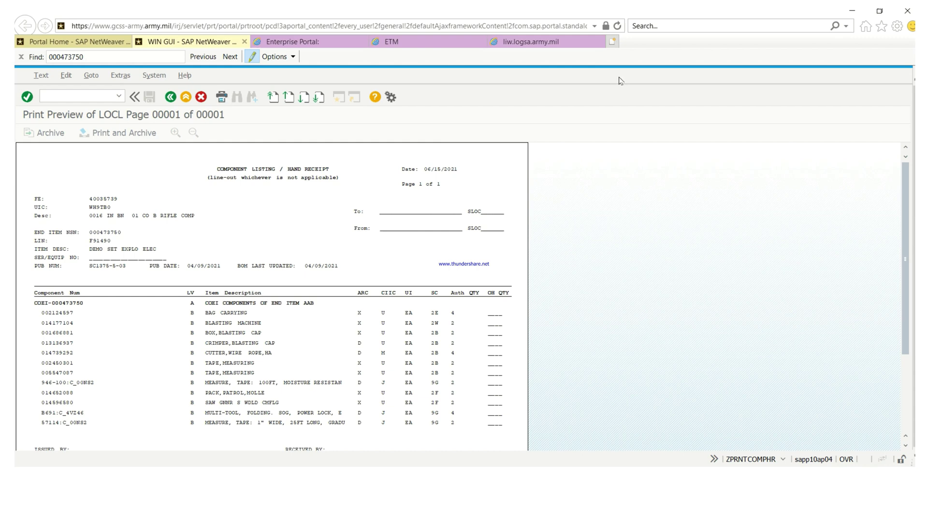
{"action": "left_click", "coordinate": [425, 42]}
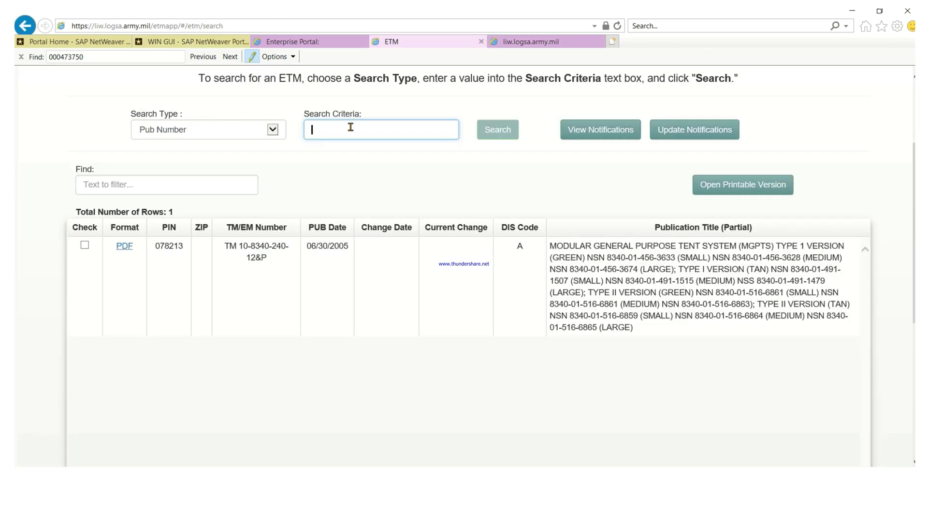
{"action": "type", "text": "sc"}
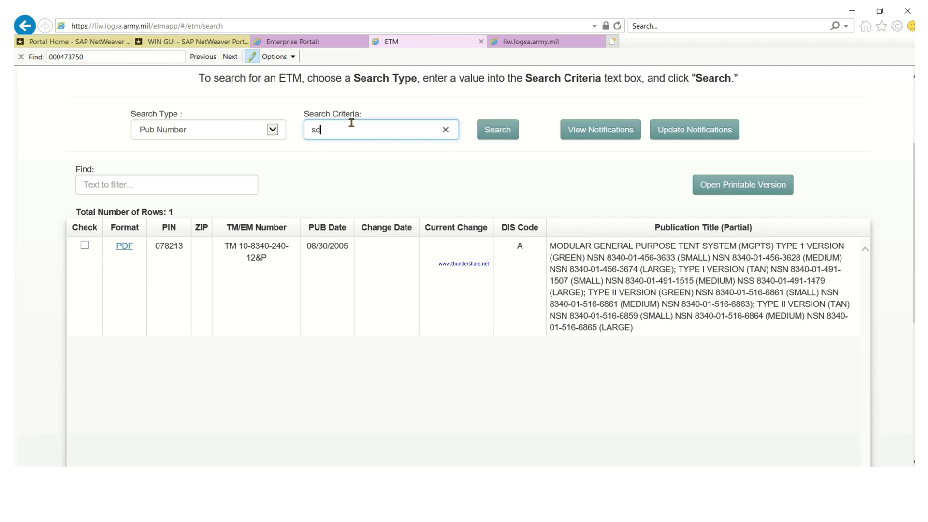
{"action": "type", "text": "i37"}
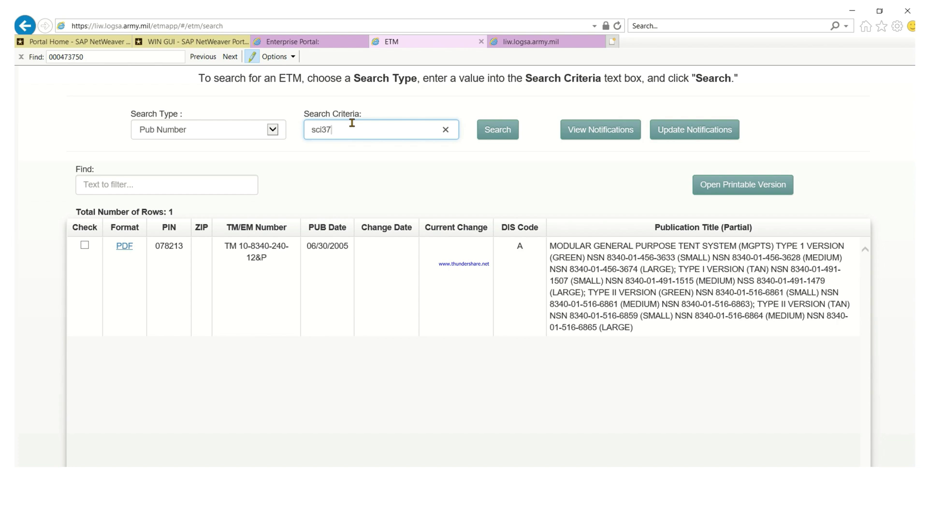
{"action": "type", "text": "5-5-03"}
{"action": "left_click", "coordinate": [497, 133]}
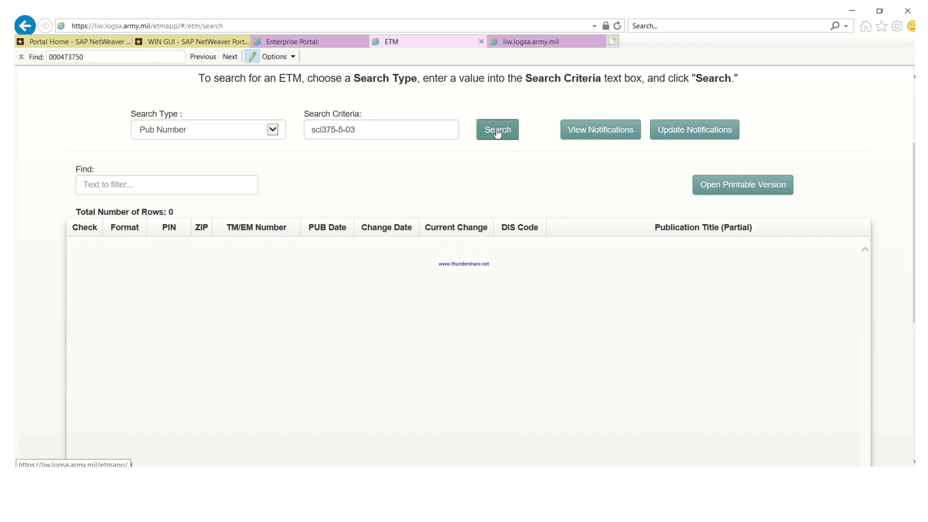
- Go to the GCSS-Army portal home page and open the SKOT component listings linked in the SKOT BOM Update message
{"action": "left_click", "coordinate": [300, 42]}
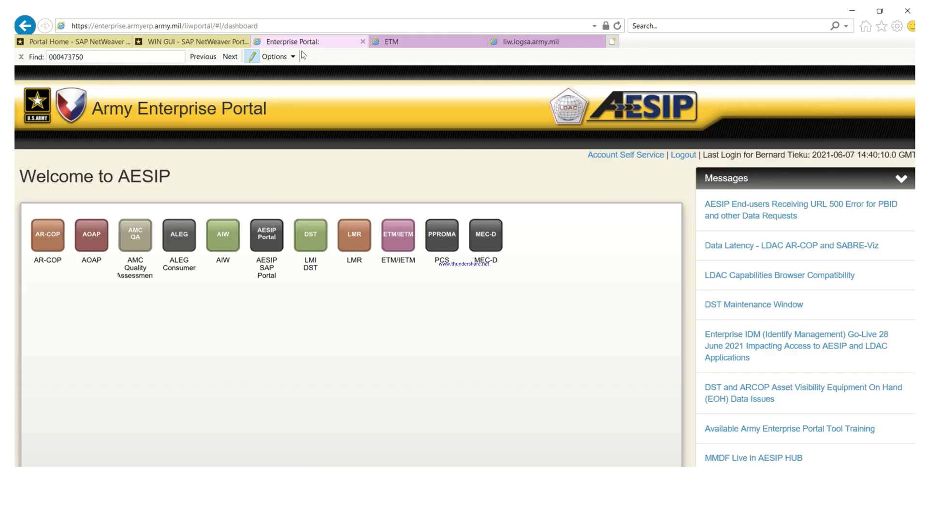
{"action": "left_click", "coordinate": [191, 41]}
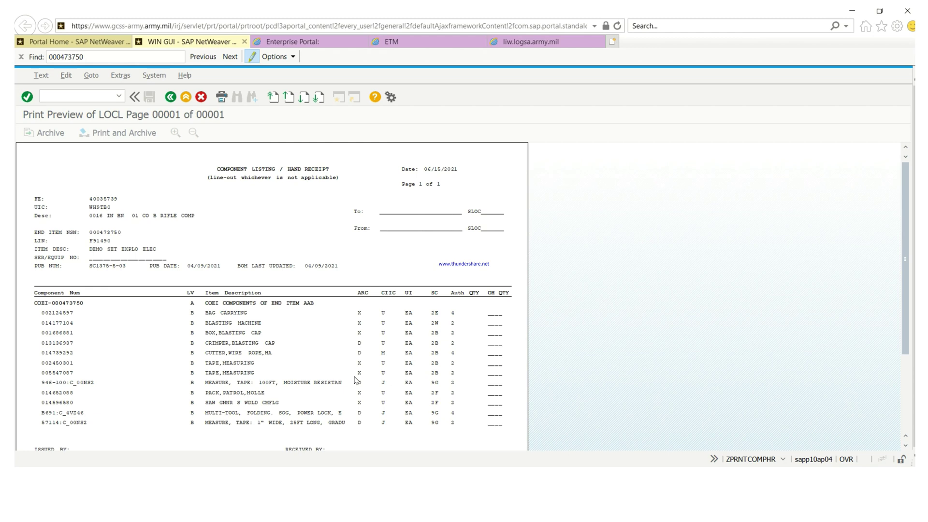
{"action": "left_click", "coordinate": [52, 41]}
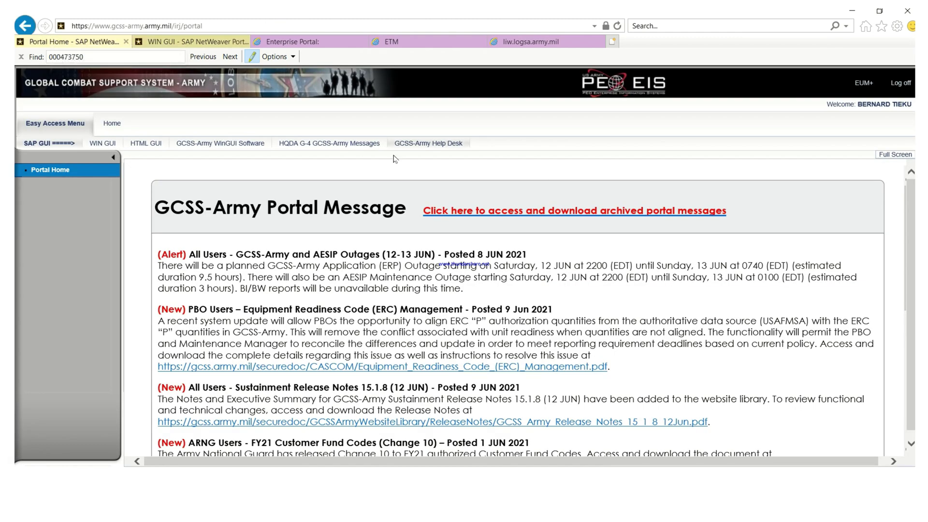
{"action": "scroll", "coordinate": [386, 249], "scroll_direction": "down", "scroll_amount": 10}
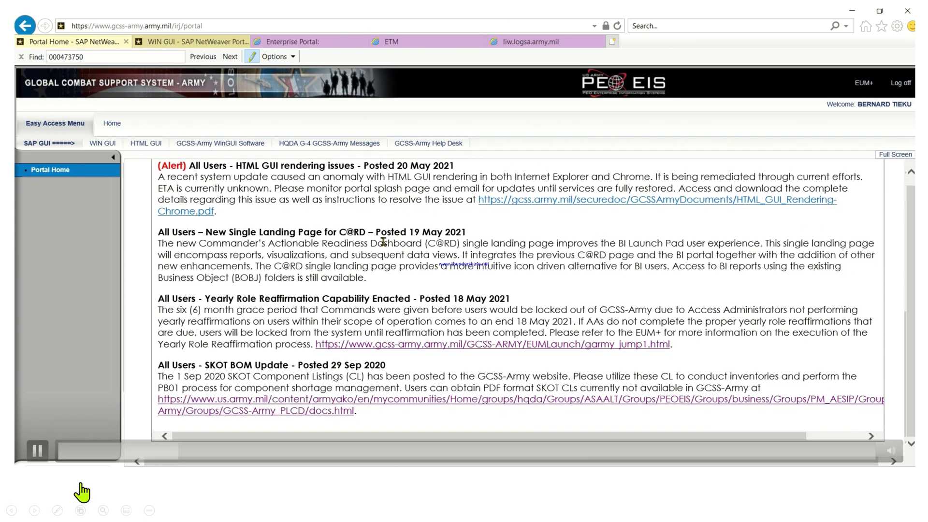
{"action": "left_click", "coordinate": [37, 452]}
{"action": "left_click", "coordinate": [37, 451]}
{"action": "left_click", "coordinate": [37, 451]}
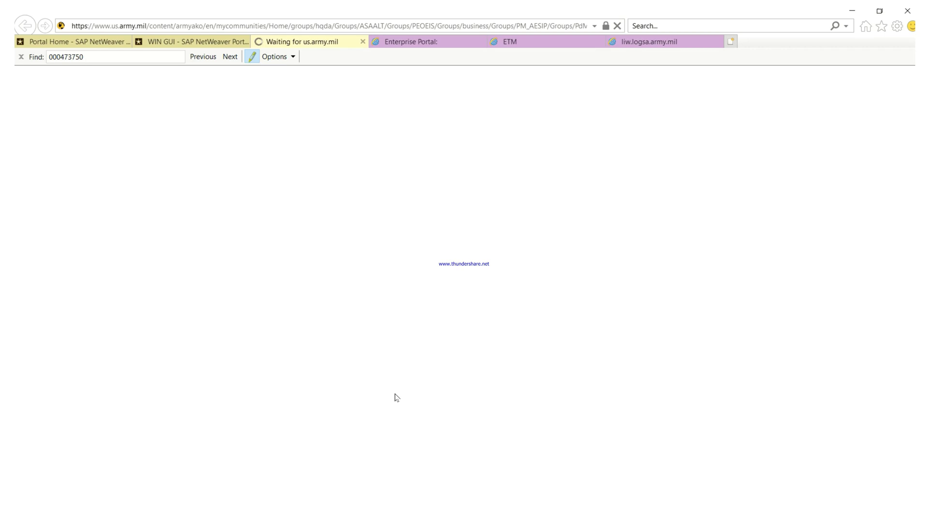
{"action": "scroll", "coordinate": [411, 364], "scroll_direction": "down", "scroll_amount": 15}
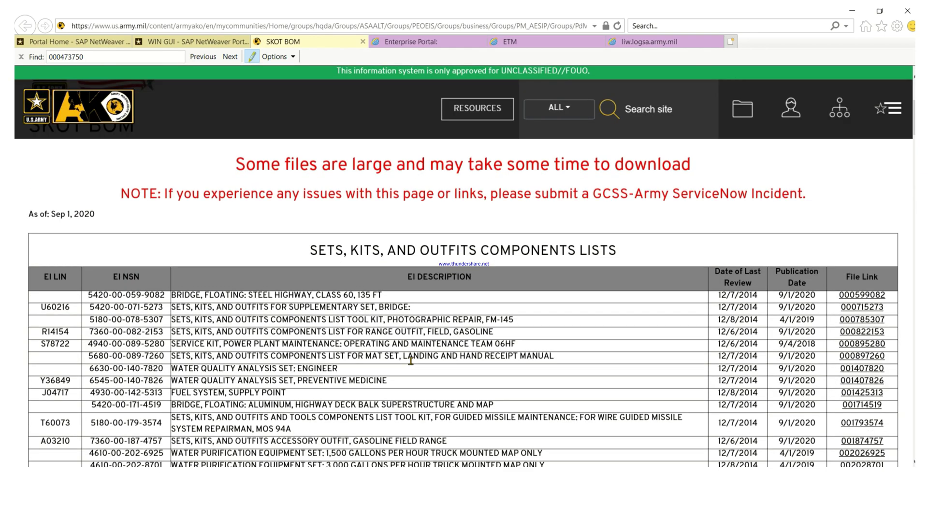
{"action": "scroll", "coordinate": [411, 364], "scroll_direction": "up", "scroll_amount": 15}
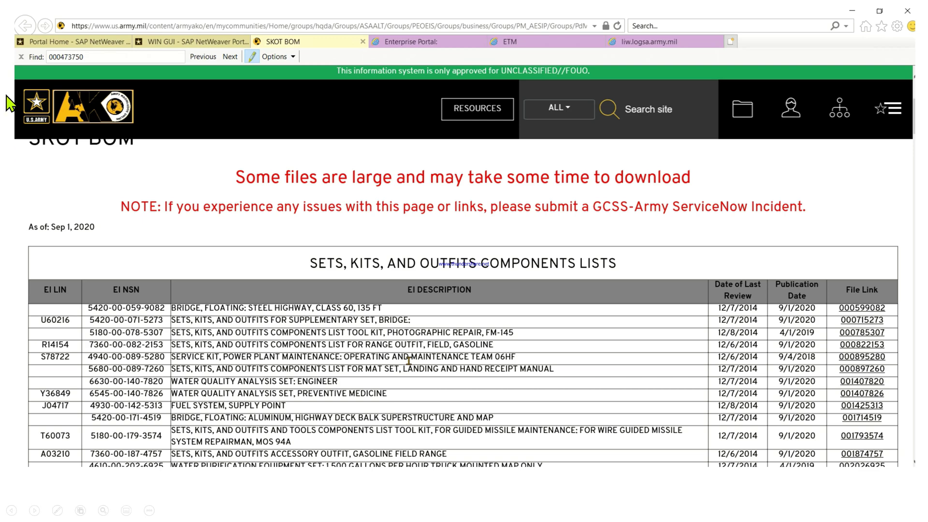
{"action": "scroll", "coordinate": [409, 362], "scroll_direction": "down", "scroll_amount": 3}
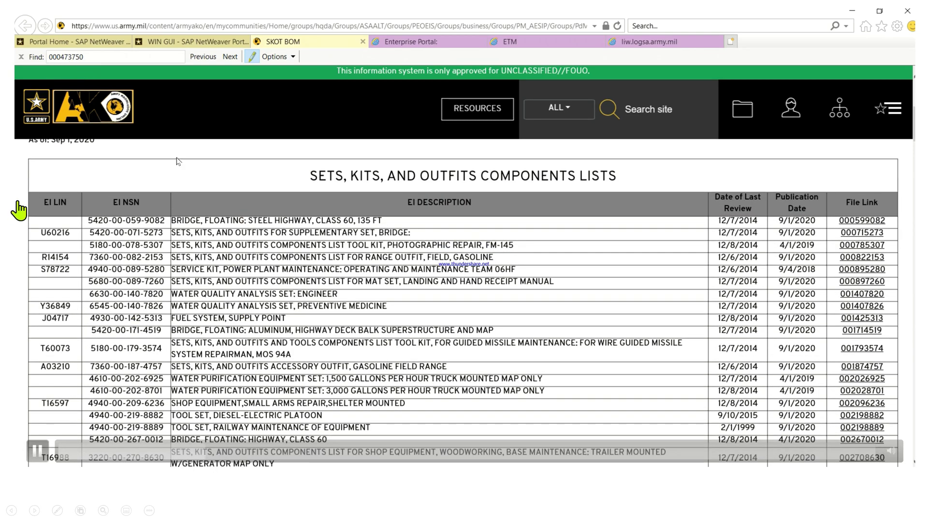
{"action": "left_click", "coordinate": [83, 58]}
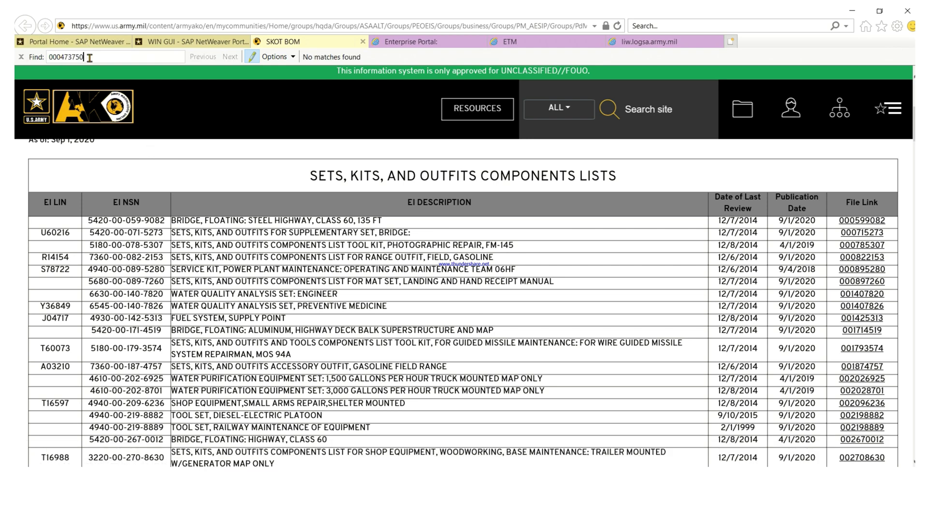
{"action": "left_click", "coordinate": [57, 57]}
{"action": "type", "text": "-"}
{"action": "left_click", "coordinate": [70, 57]}
{"action": "type", "text": "-"}
{"action": "left_click", "coordinate": [48, 57]}
{"action": "type", "text": "1375-"}
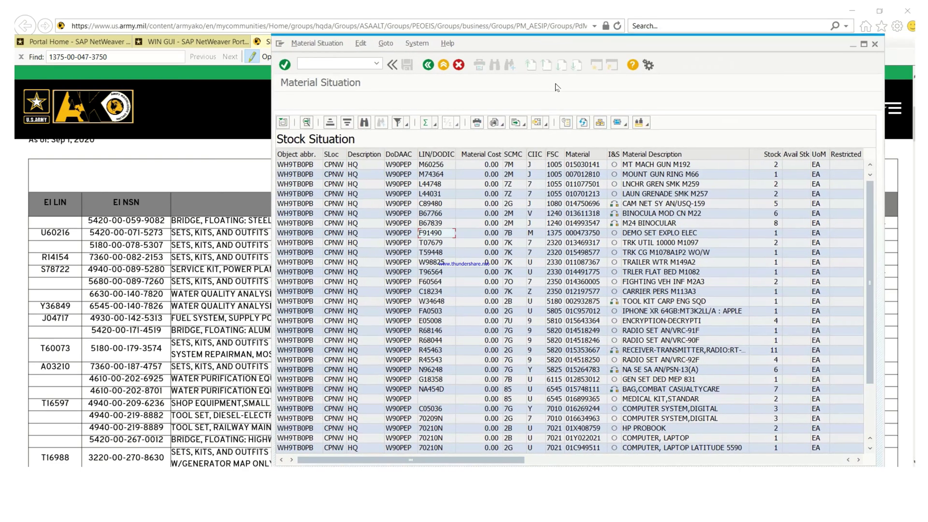
- Take LIN F91490 from the DEMO SET EXPLO ELEC row in the Stock Situation list and find it on the SKOT BOM page
{"action": "left_click", "coordinate": [432, 234]}
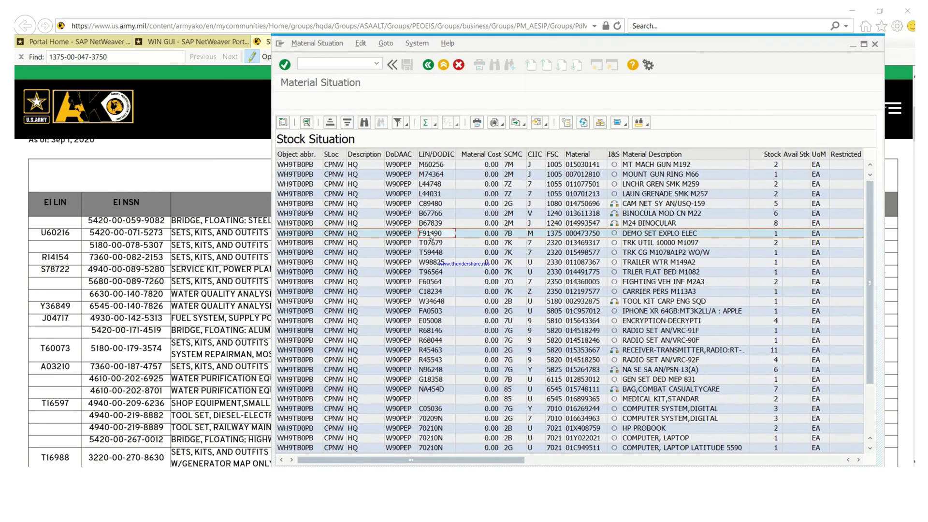
{"action": "left_click", "coordinate": [431, 235]}
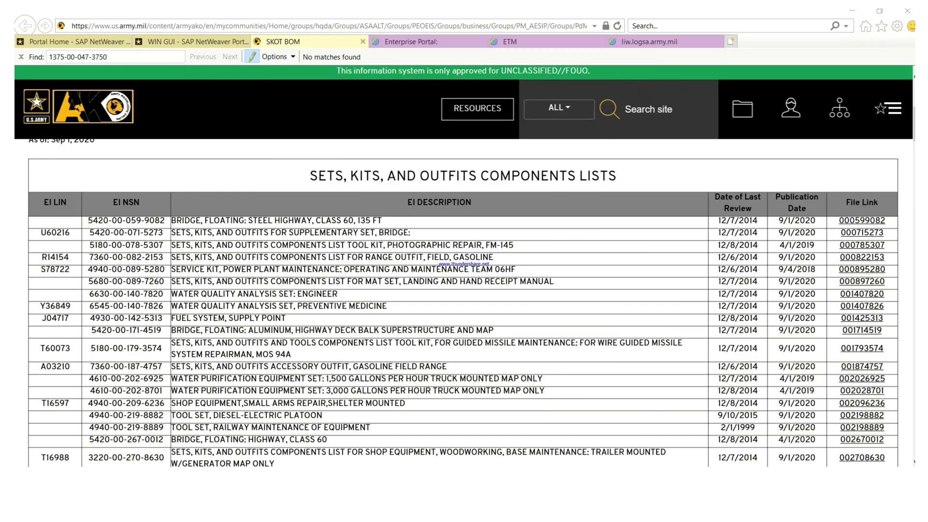
{"action": "scroll", "coordinate": [123, 183], "scroll_direction": "up", "scroll_amount": 3}
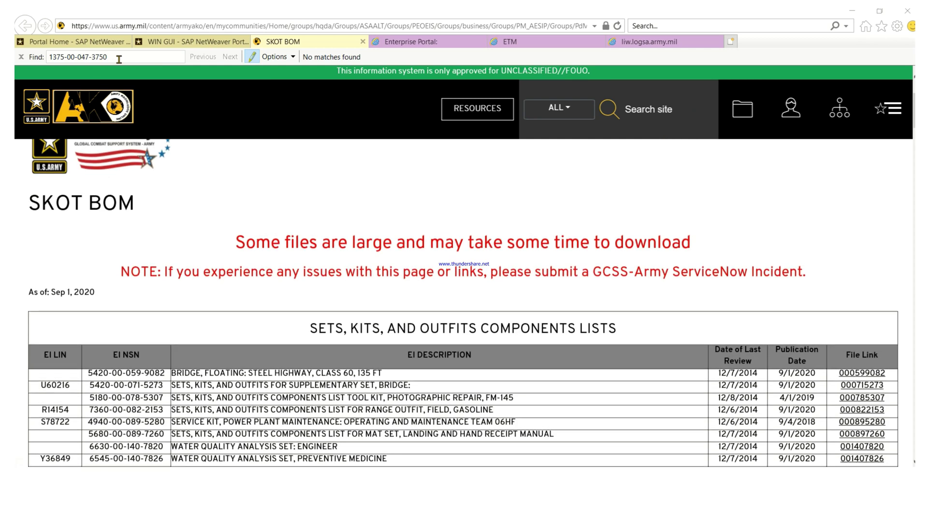
{"action": "triple_click", "coordinate": [118, 55]}
{"action": "key", "text": "BackSpace"}
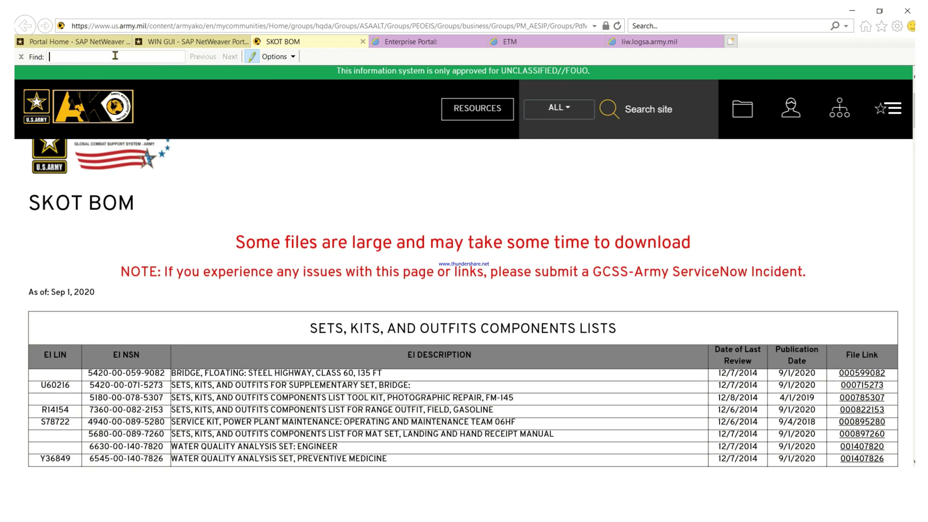
{"action": "type", "text": "F91490"}
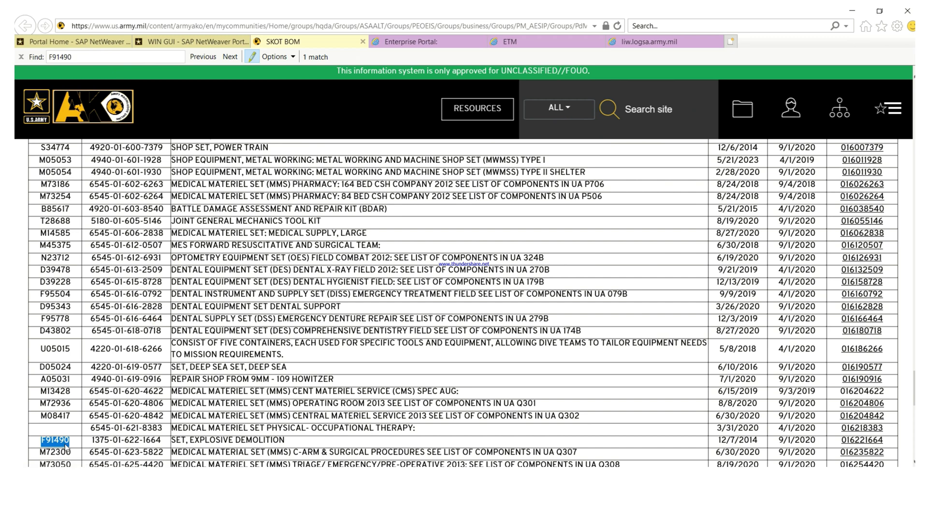
{"action": "left_click", "coordinate": [227, 57]}
{"action": "left_click", "coordinate": [227, 57]}
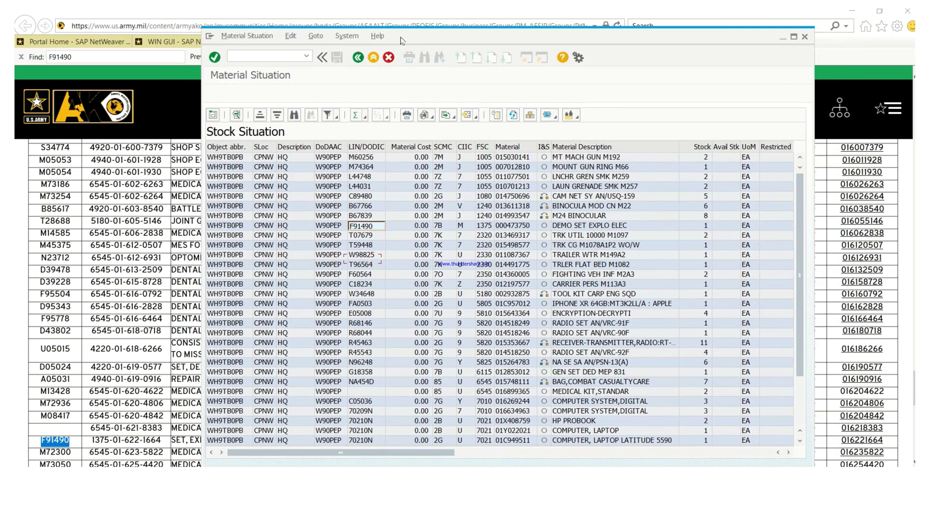
- Check the DEMO SET EXPLO ELEC row in the Stock Situation list against the SKOT BOM entry and minimize the Material Situation window
{"action": "left_click_drag", "start_coordinate": [438, 37], "coordinate": [388, 41]}
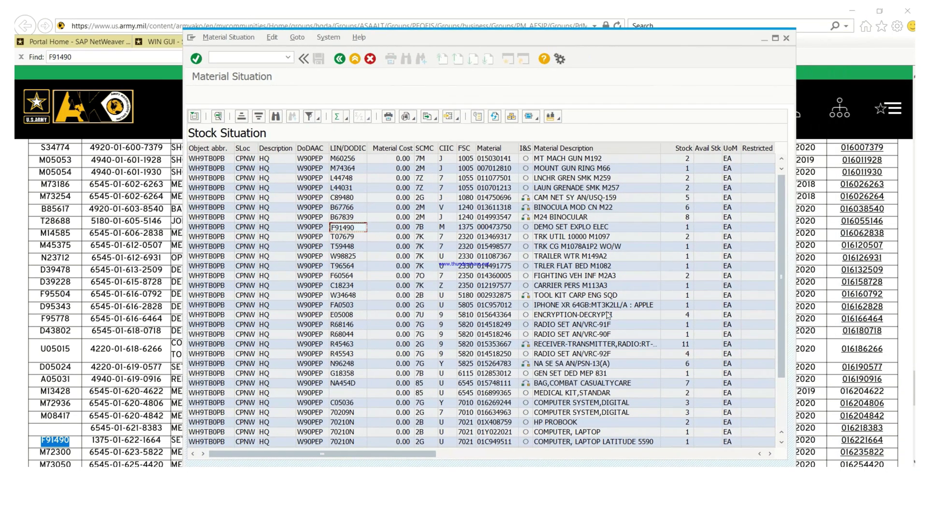
{"action": "left_click", "coordinate": [194, 229]}
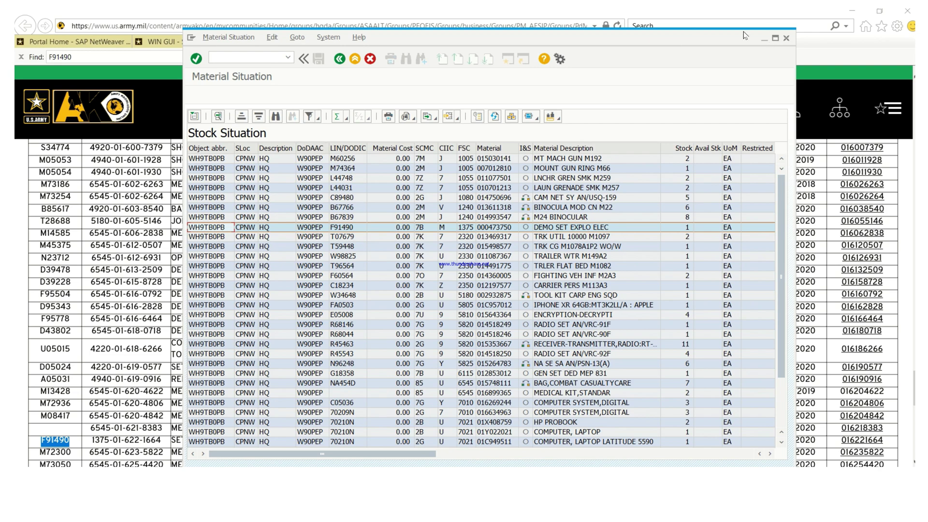
{"action": "left_click", "coordinate": [764, 39]}
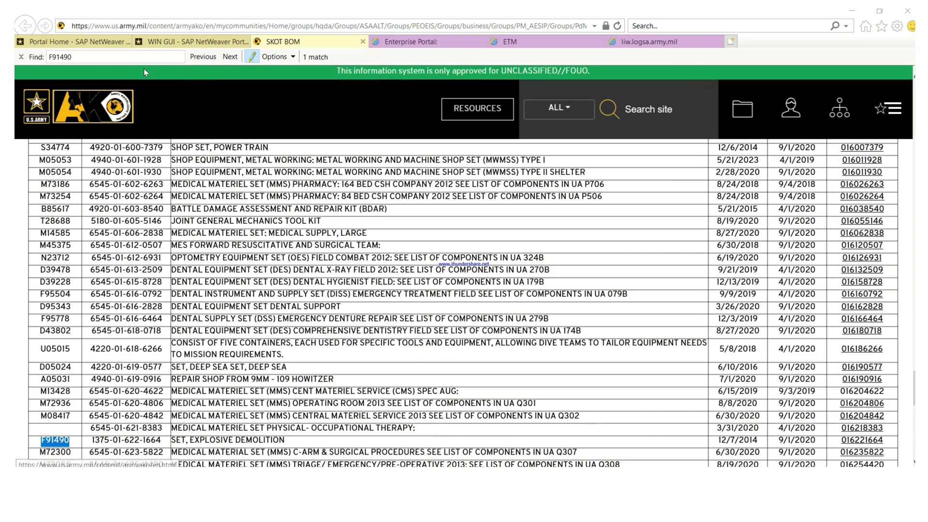
- Switch to the Army Enterprise Portal, open the AESIP SAP Portal and bring up the CL Master List report in the CL/SKOTs Viewer
{"action": "left_click", "coordinate": [426, 42]}
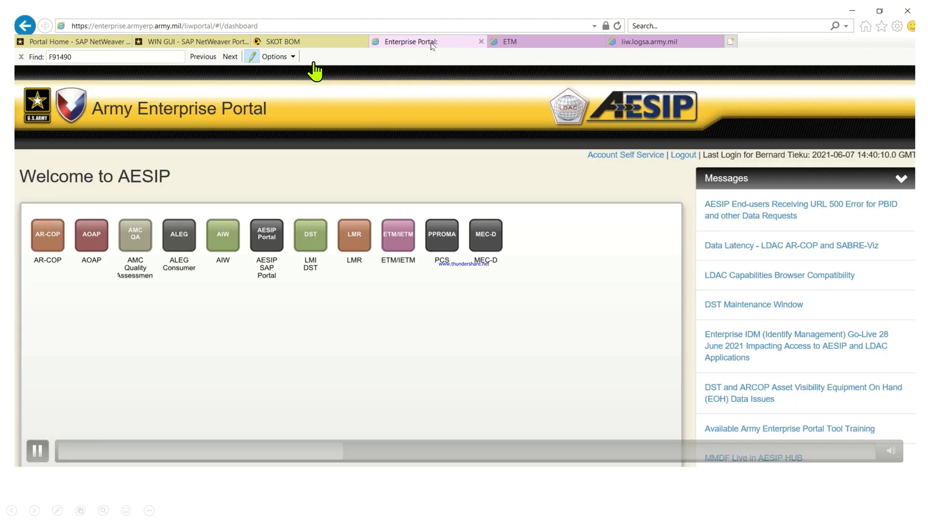
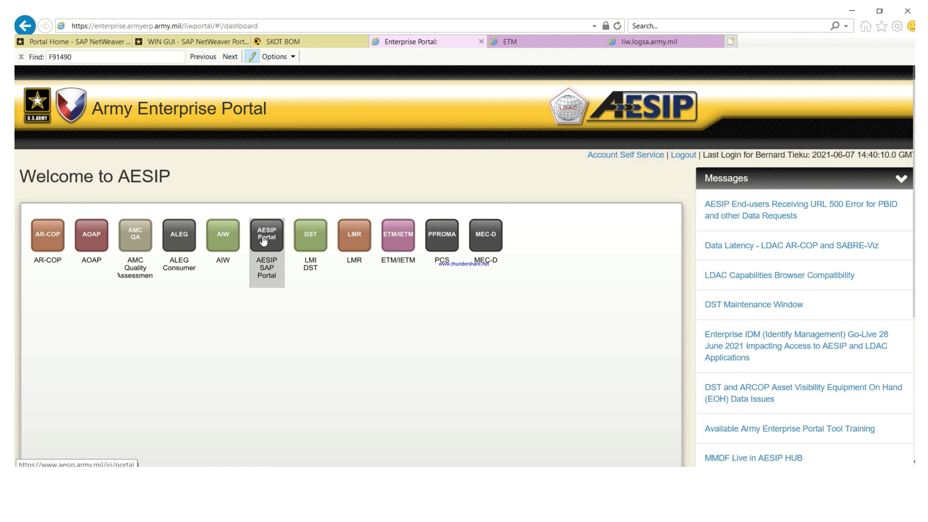
{"action": "left_click", "coordinate": [264, 241]}
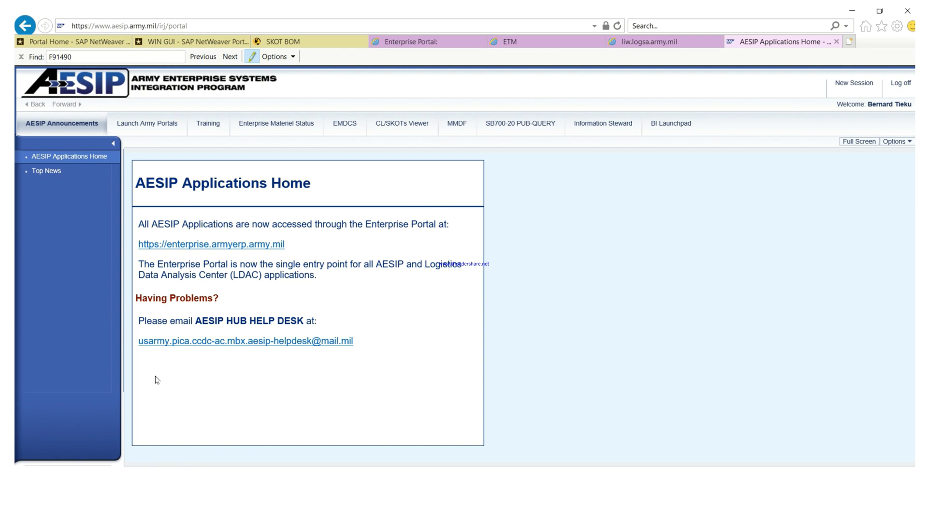
{"action": "left_click", "coordinate": [387, 124]}
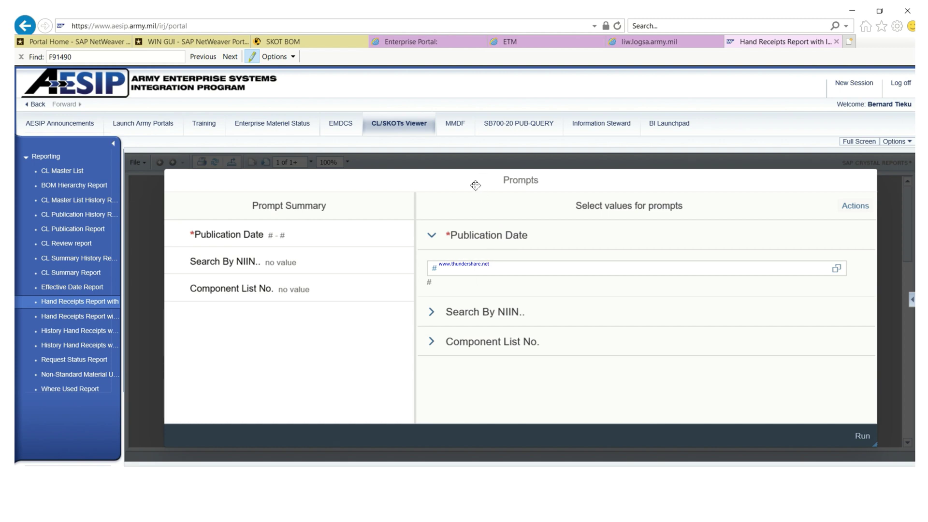
{"action": "left_click", "coordinate": [50, 173]}
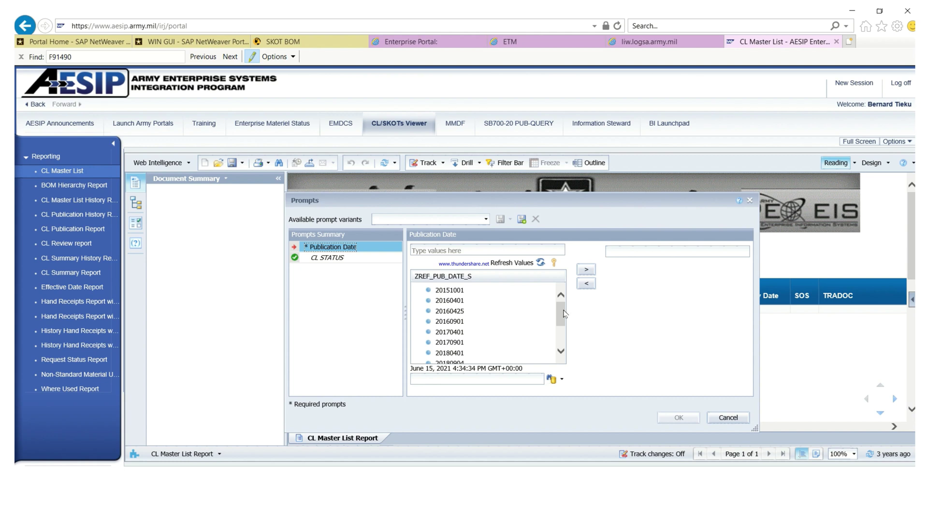
- Run the CL Master List report for publication date 20210401
{"action": "left_click_drag", "start_coordinate": [559, 314], "coordinate": [560, 344]}
{"action": "scroll", "coordinate": [542, 304], "scroll_direction": "up", "scroll_amount": 3}
{"action": "scroll", "coordinate": [565, 319], "scroll_direction": "down", "scroll_amount": 3}
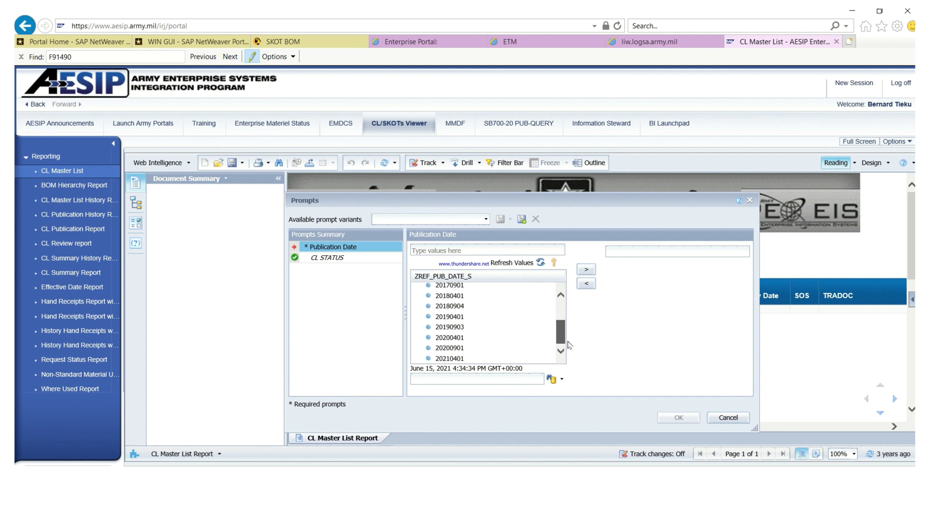
{"action": "left_click", "coordinate": [444, 359]}
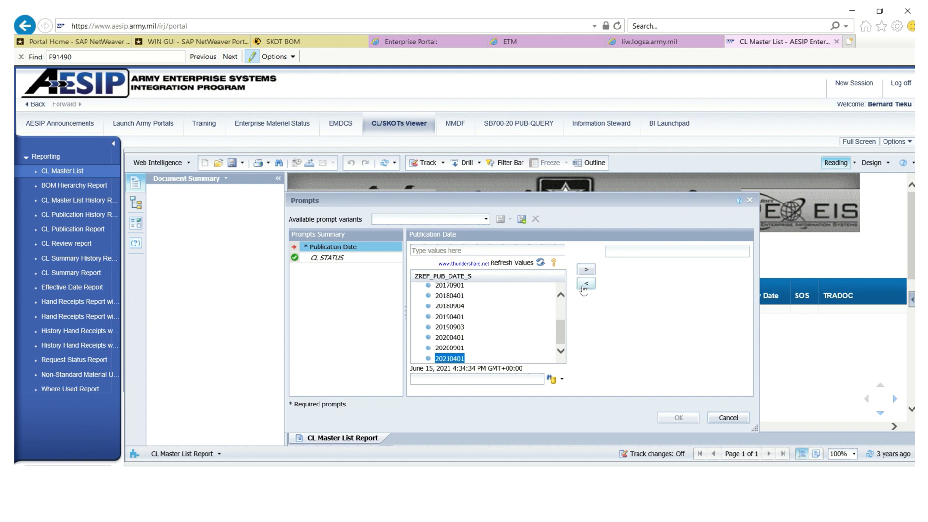
{"action": "left_click", "coordinate": [586, 270]}
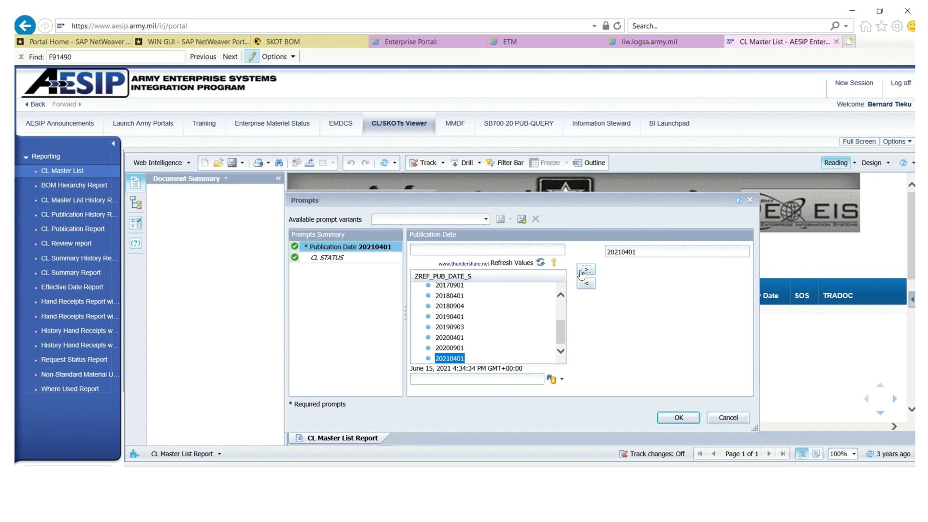
{"action": "left_click", "coordinate": [679, 418]}
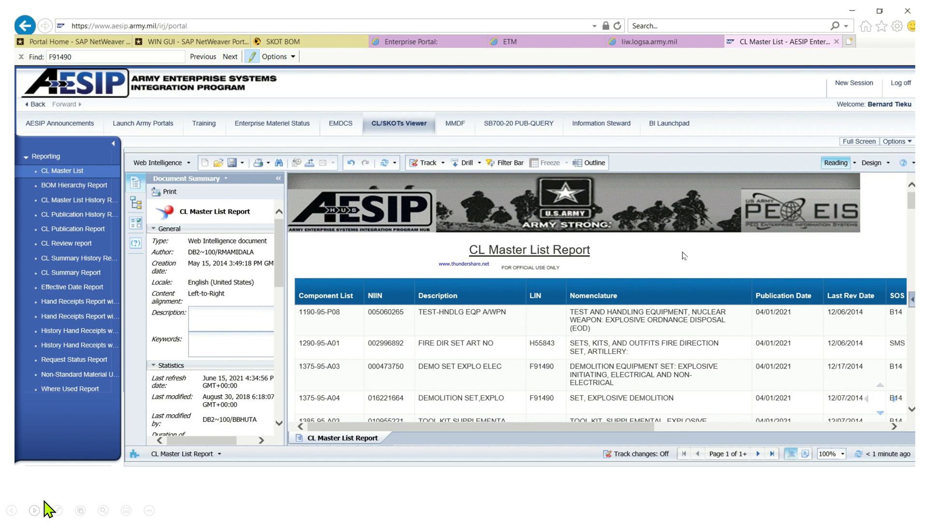
- Search the CL Master List report for NIIN 000473750
{"action": "key", "text": "ctrl+f"}
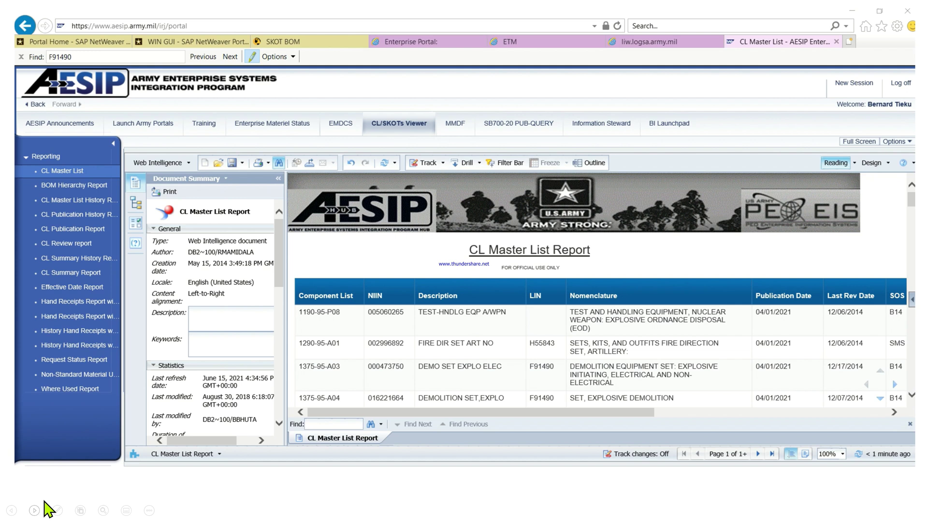
{"action": "left_click", "coordinate": [315, 420]}
{"action": "type", "text": "000473750"}
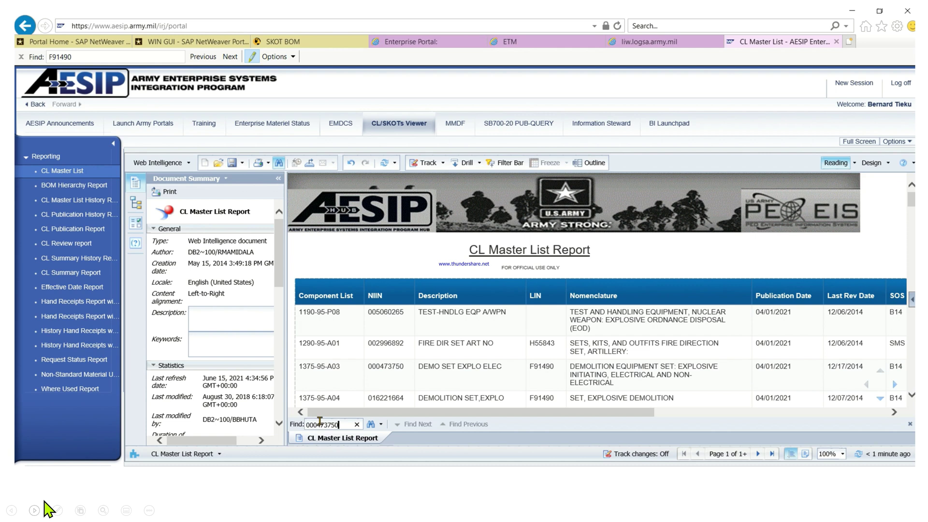
{"action": "left_click", "coordinate": [370, 425]}
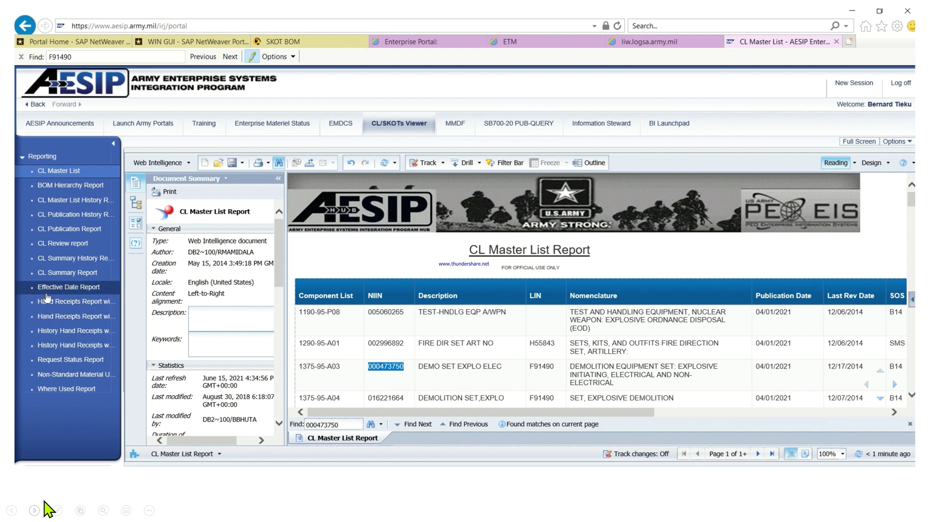
- Widen the report list, leave the master list for the Hand Receipts Report with Illustrations, and set its publication date to 20210401
{"action": "left_click_drag", "start_coordinate": [121, 273], "coordinate": [179, 267]}
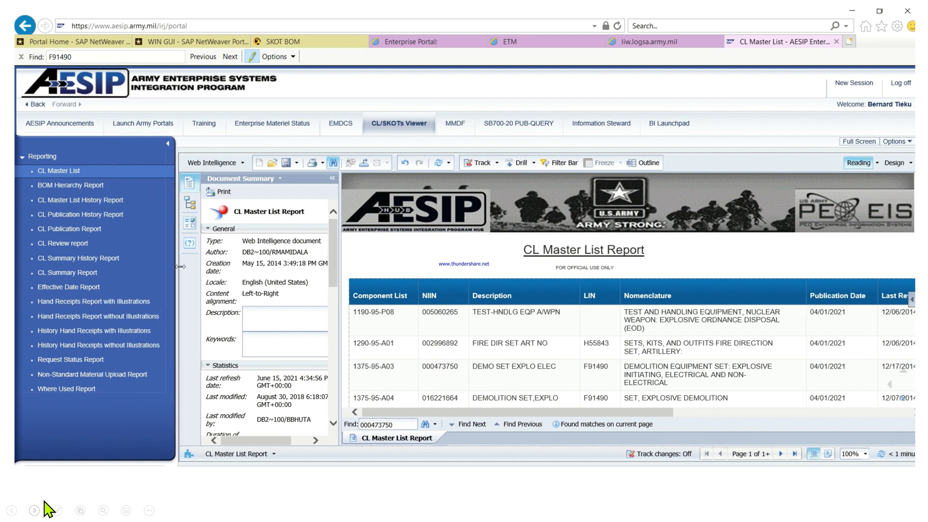
{"action": "left_click", "coordinate": [70, 303]}
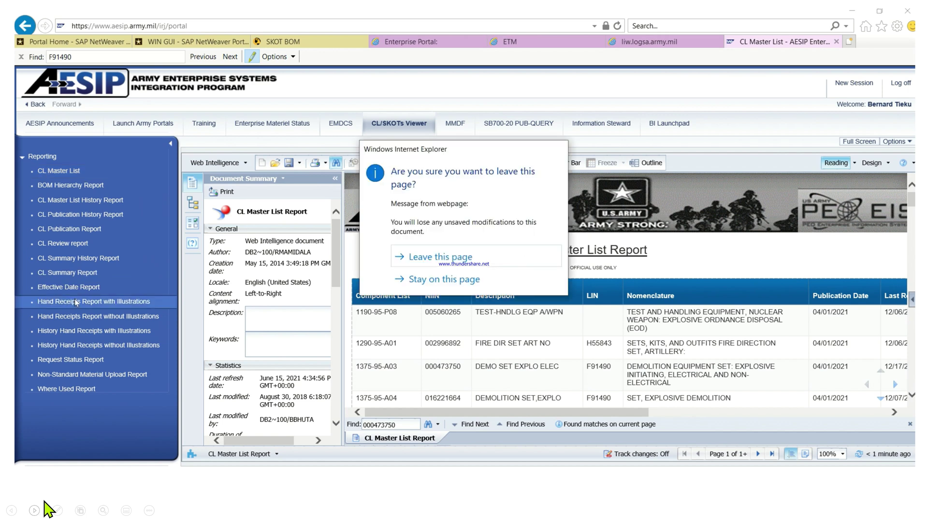
{"action": "left_click", "coordinate": [428, 260]}
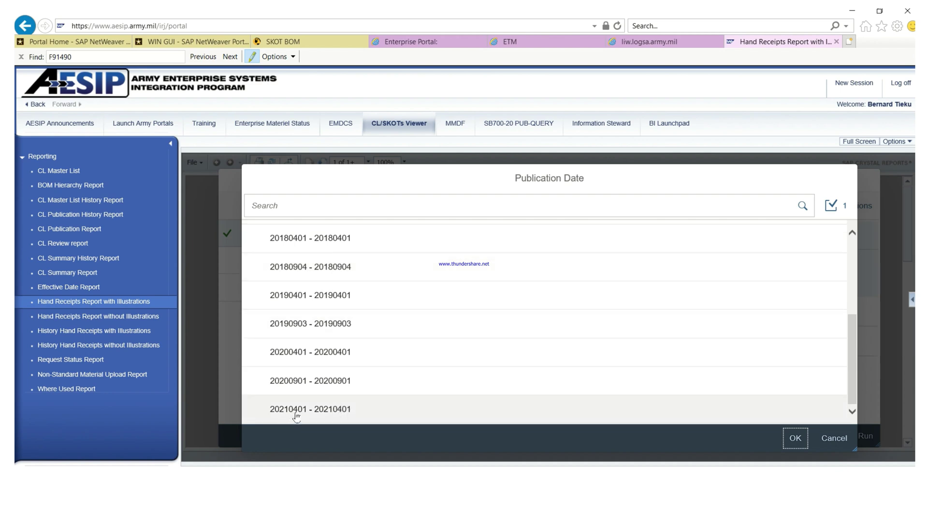
{"action": "left_click", "coordinate": [783, 437]}
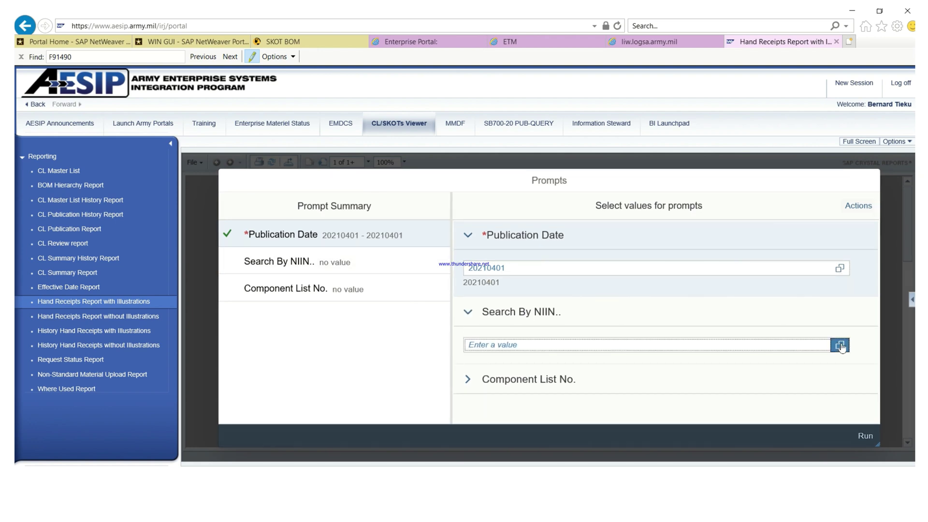
- Look up NIIN 000473750 and choose DEMO SET EXPLO ELEC for the Search By NIIN prompt
{"action": "left_click", "coordinate": [839, 345]}
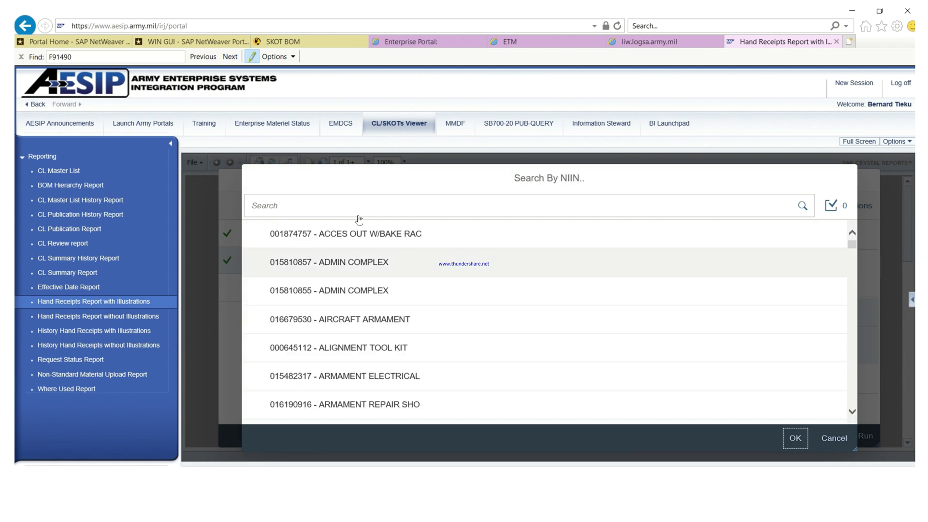
{"action": "left_click", "coordinate": [319, 204]}
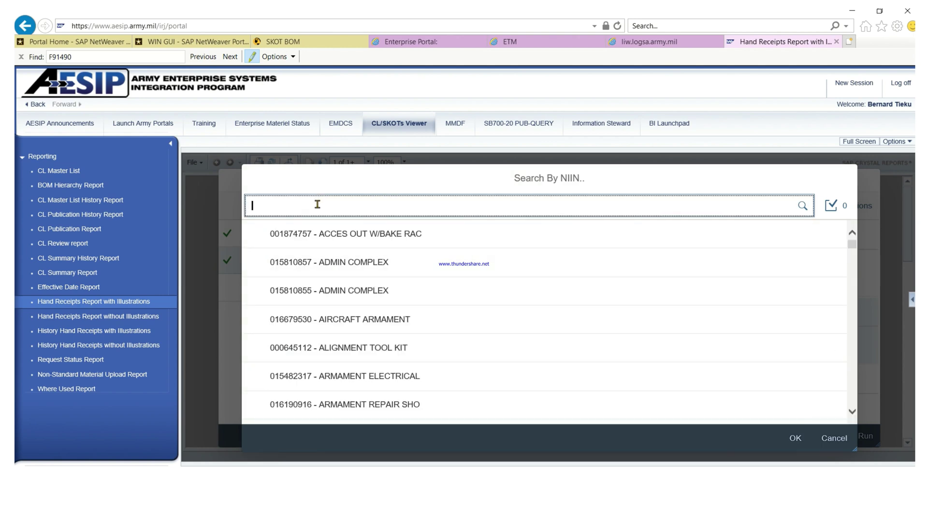
{"action": "type", "text": "000473750"}
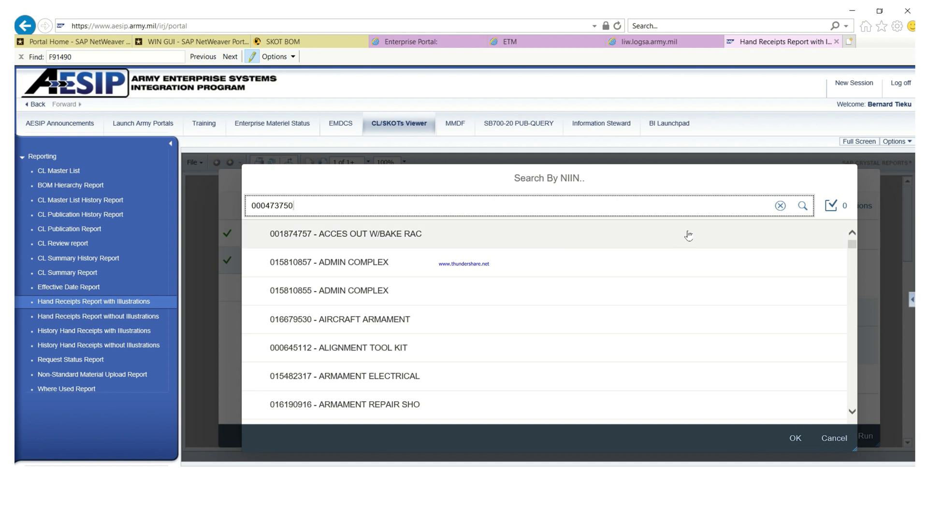
{"action": "left_click", "coordinate": [803, 206]}
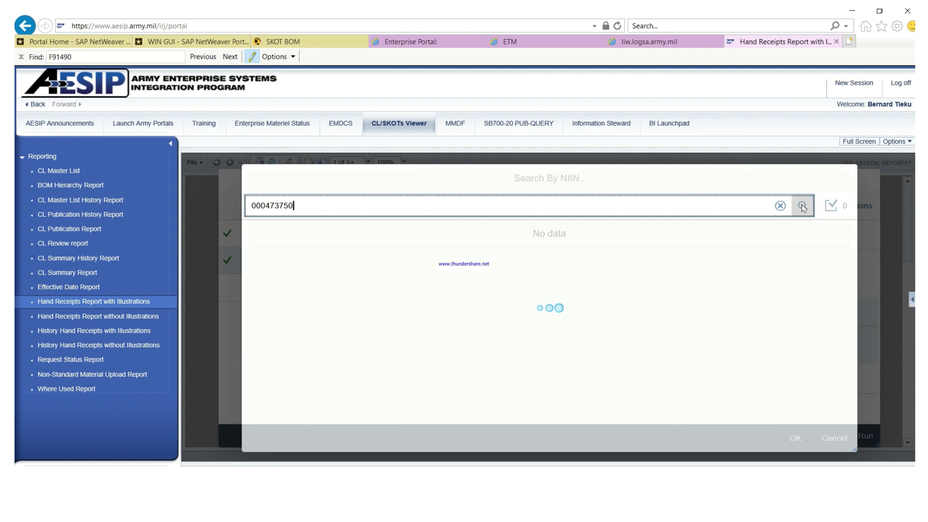
{"action": "left_click", "coordinate": [374, 242]}
{"action": "left_click", "coordinate": [795, 437]}
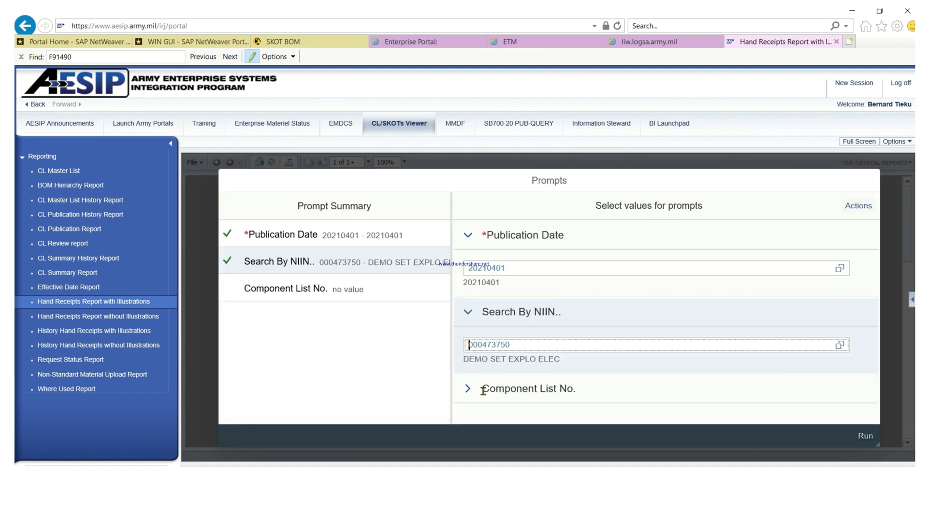
- Set the Component List No. prompt to 1375-95-A03 and run the hand receipts report
{"action": "left_click", "coordinate": [466, 390]}
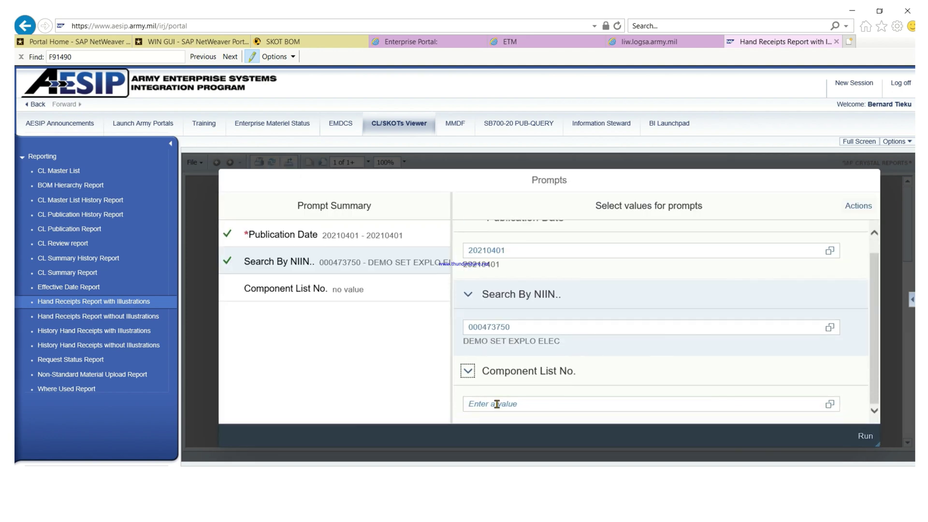
{"action": "left_click", "coordinate": [830, 406]}
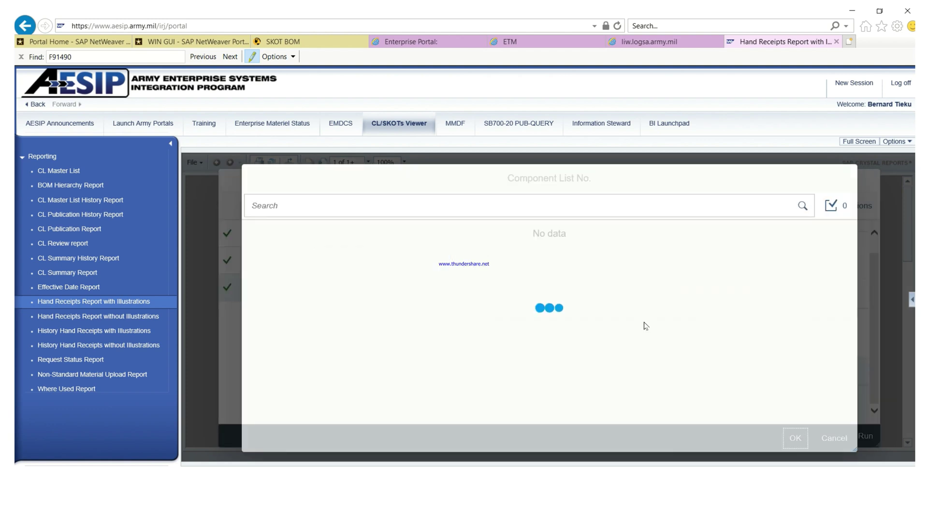
{"action": "left_click", "coordinate": [320, 211]}
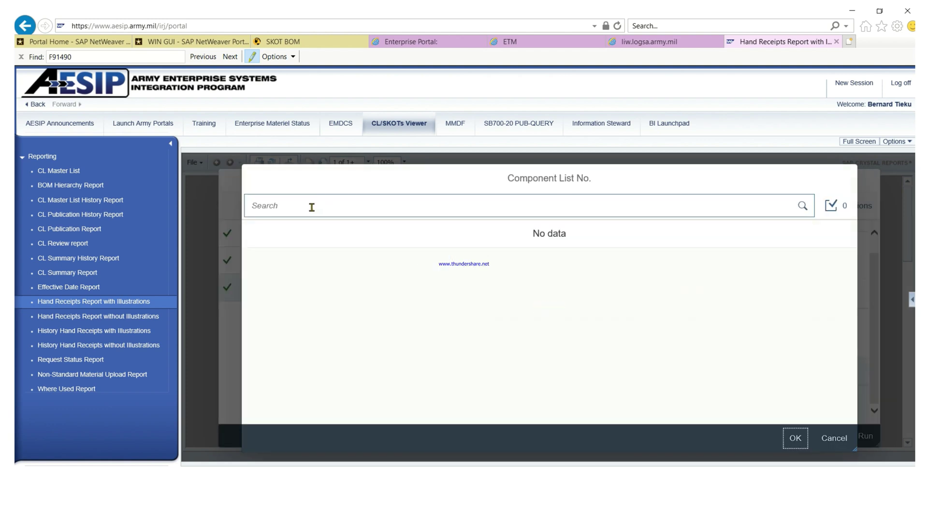
{"action": "left_click", "coordinate": [312, 207]}
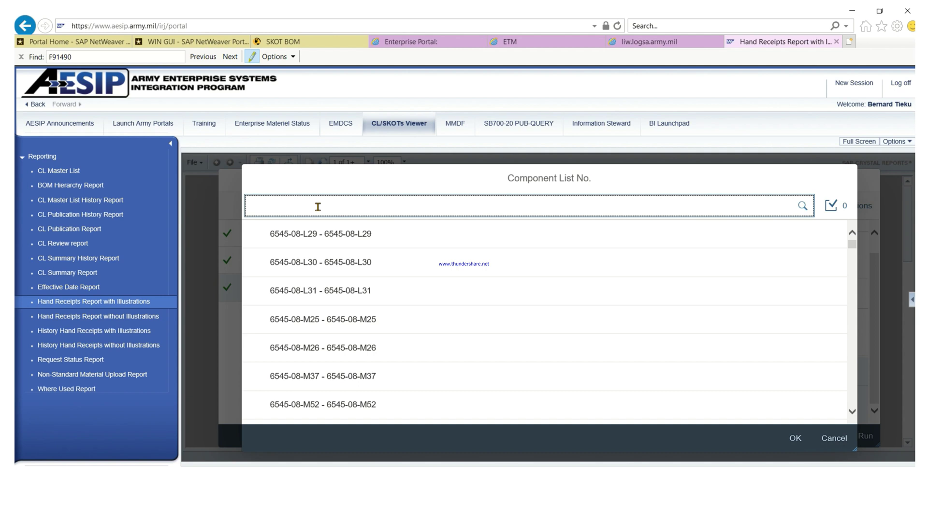
{"action": "type", "text": "1375-95-A03"}
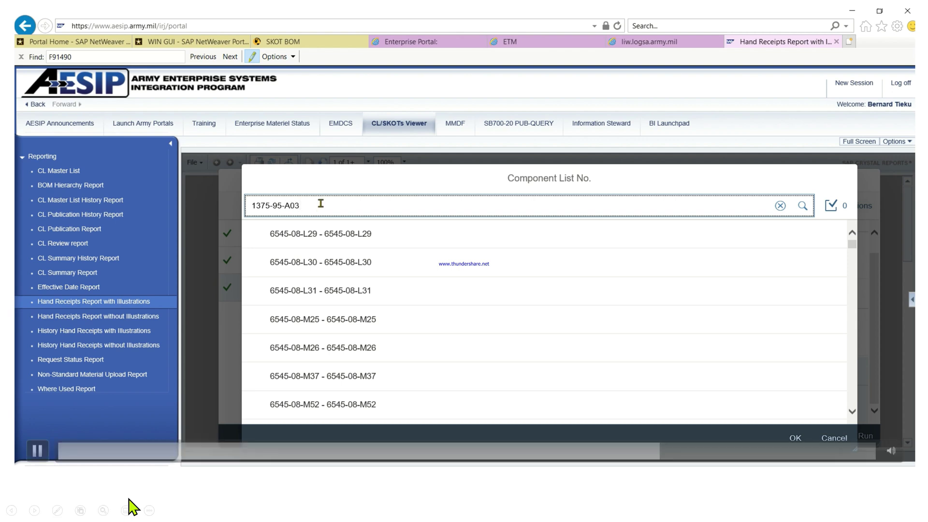
{"action": "left_click", "coordinate": [37, 455]}
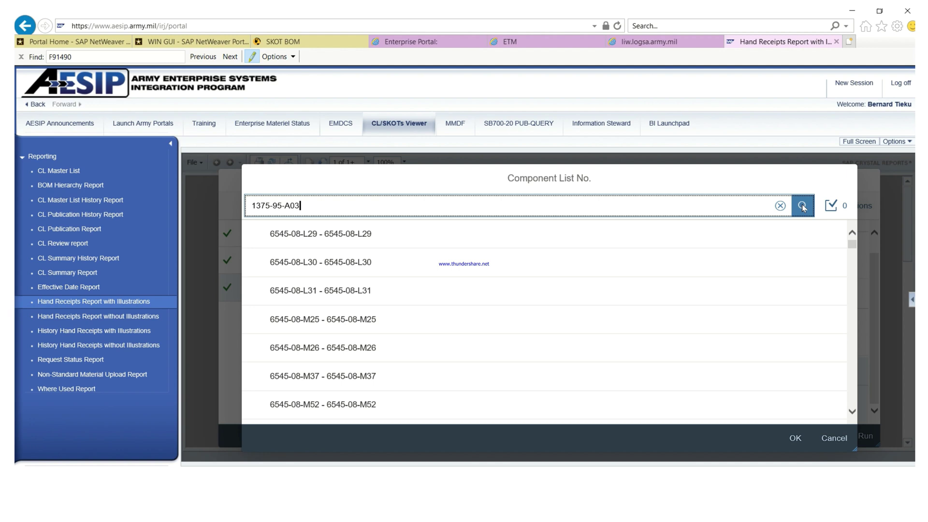
{"action": "mouse_move", "coordinate": [76, 282]}
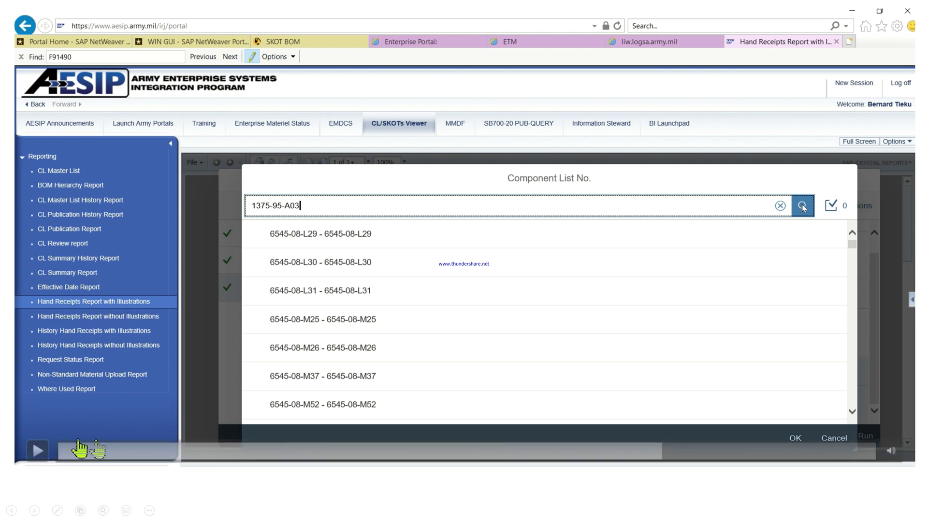
{"action": "left_click", "coordinate": [37, 451]}
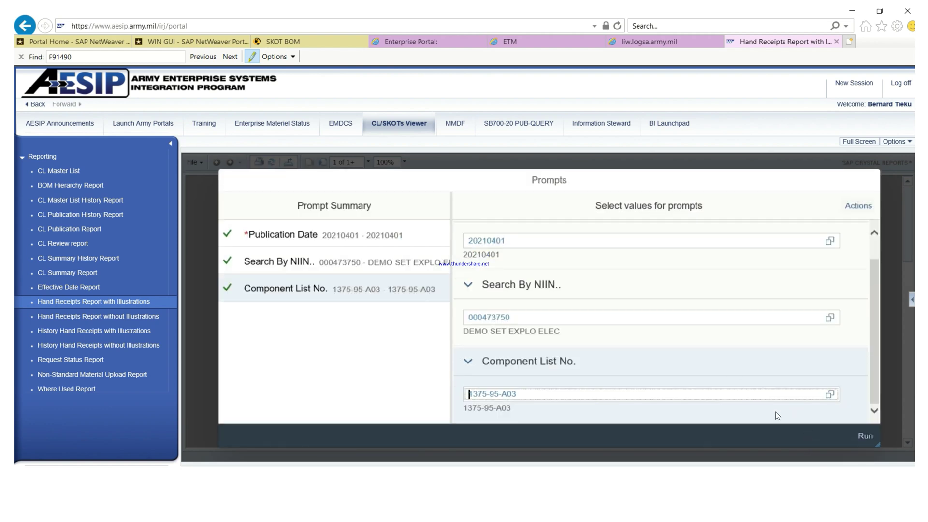
{"action": "left_click", "coordinate": [866, 437]}
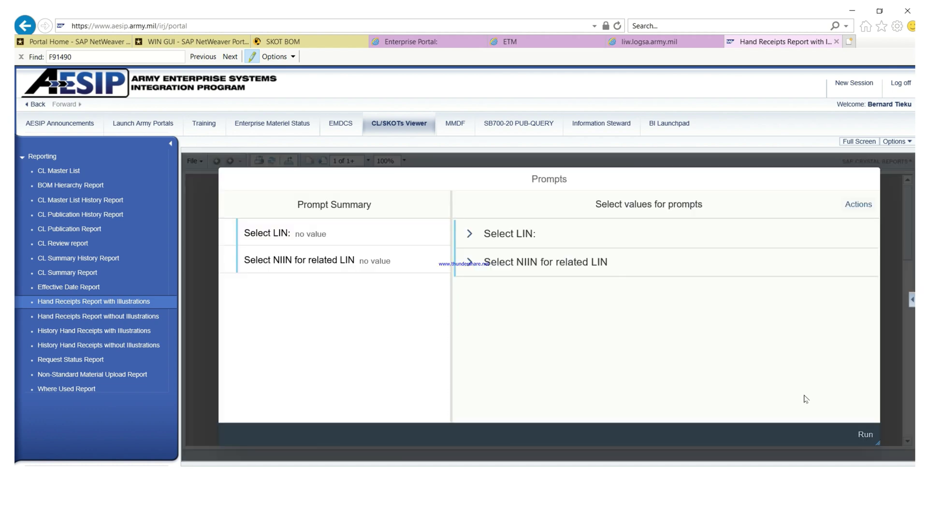
- Select LIN F91490 and its related NIIN 000473750, DEMO SET EXPLO ELEC, in the follow-up report prompts
{"action": "left_click", "coordinate": [469, 235]}
{"action": "left_click", "coordinate": [839, 267]}
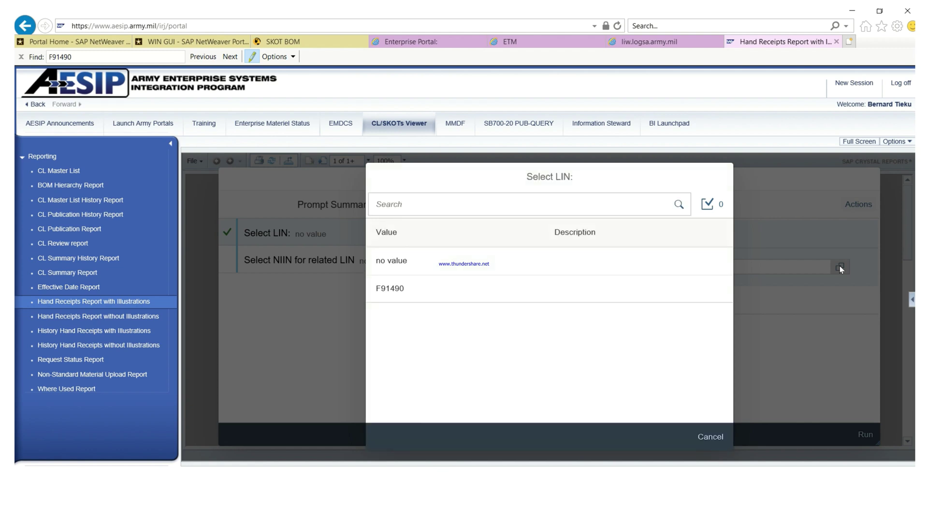
{"action": "left_click", "coordinate": [474, 289]}
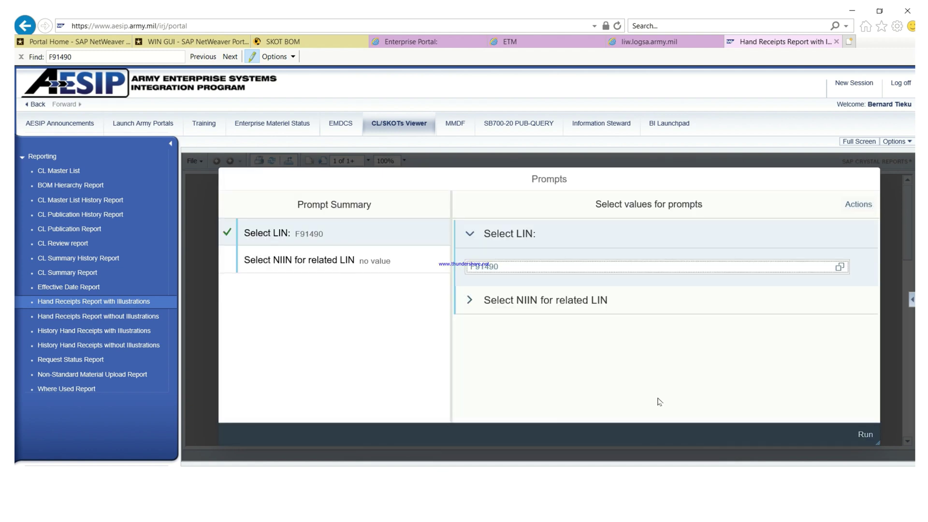
{"action": "left_click", "coordinate": [469, 301]}
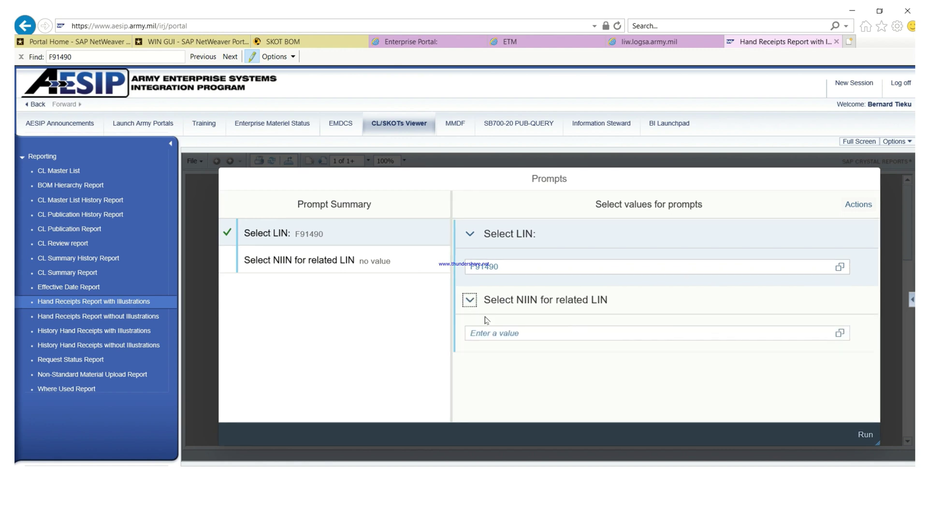
{"action": "left_click", "coordinate": [839, 333]}
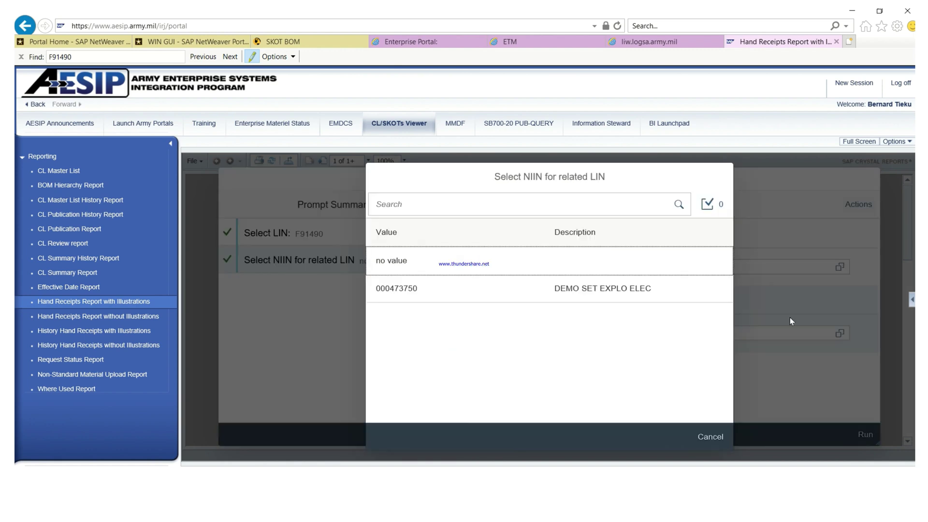
{"action": "left_click", "coordinate": [406, 289]}
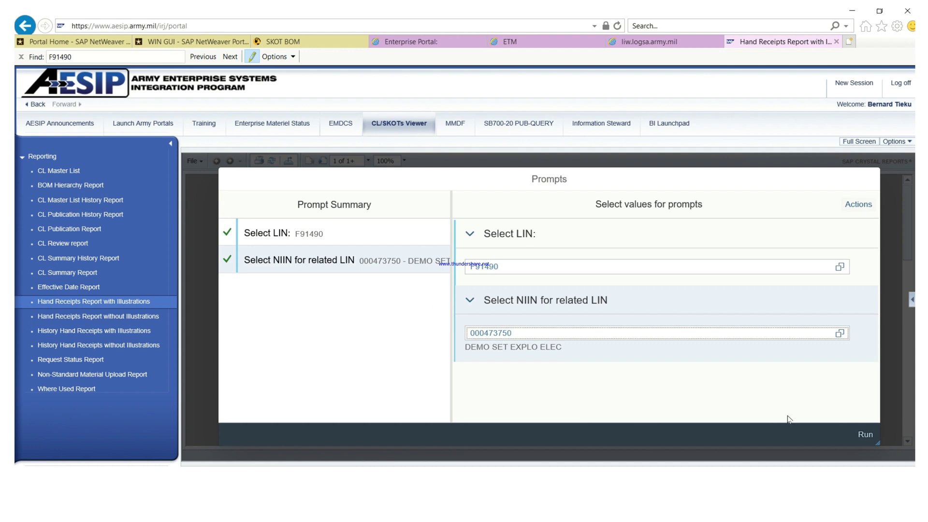
- Run the follow-up hand receipts report and look through the illustrated components on all its pages
{"action": "left_click", "coordinate": [865, 435]}
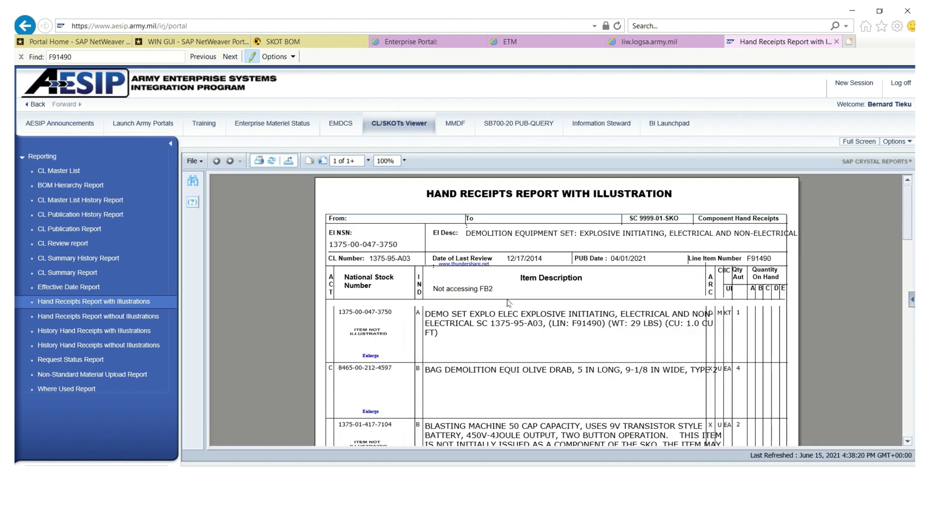
{"action": "scroll", "coordinate": [422, 371], "scroll_direction": "down", "scroll_amount": 2}
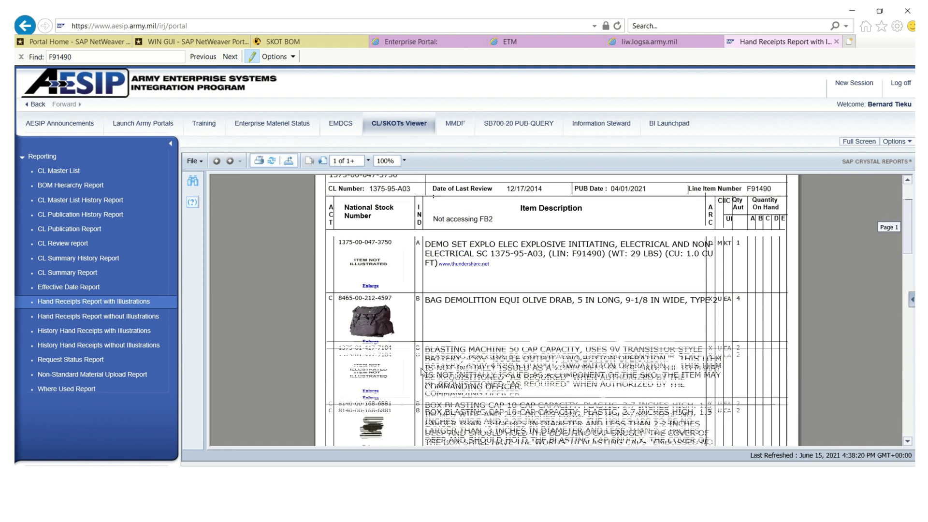
{"action": "scroll", "coordinate": [422, 372], "scroll_direction": "down", "scroll_amount": 5}
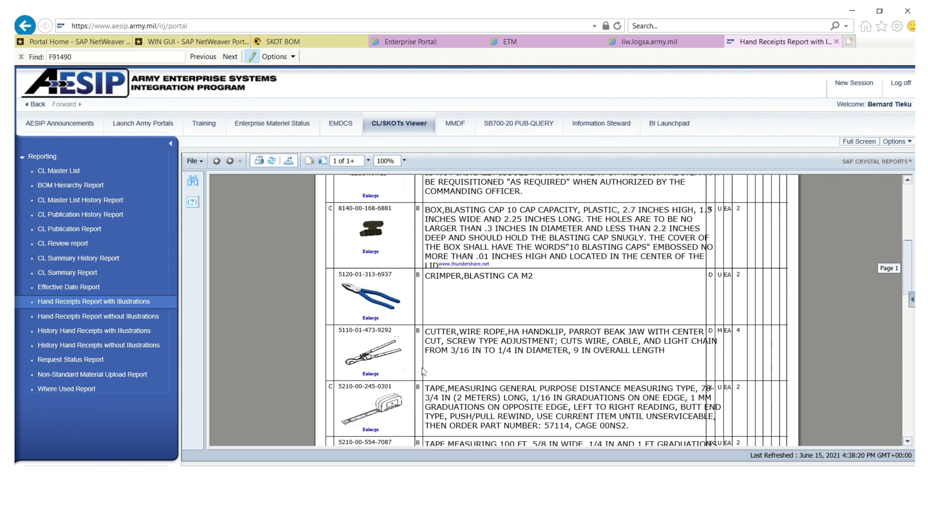
{"action": "scroll", "coordinate": [422, 372], "scroll_direction": "down", "scroll_amount": 7}
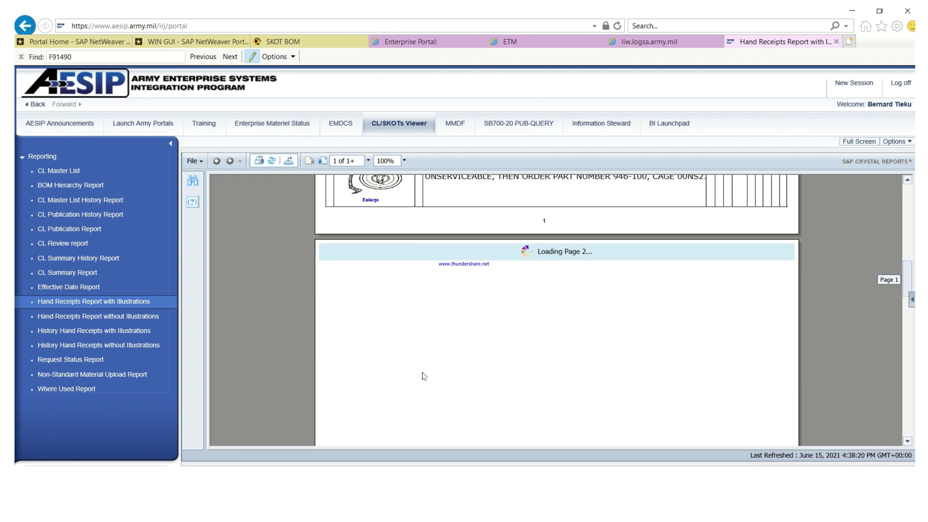
{"action": "scroll", "coordinate": [423, 376], "scroll_direction": "down", "scroll_amount": 8}
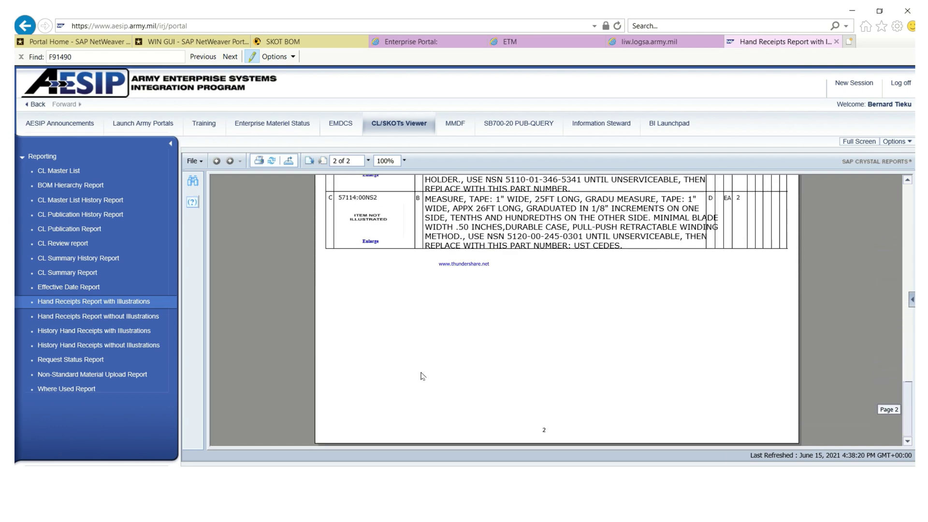
{"action": "scroll", "coordinate": [422, 375], "scroll_direction": "up", "scroll_amount": 6}
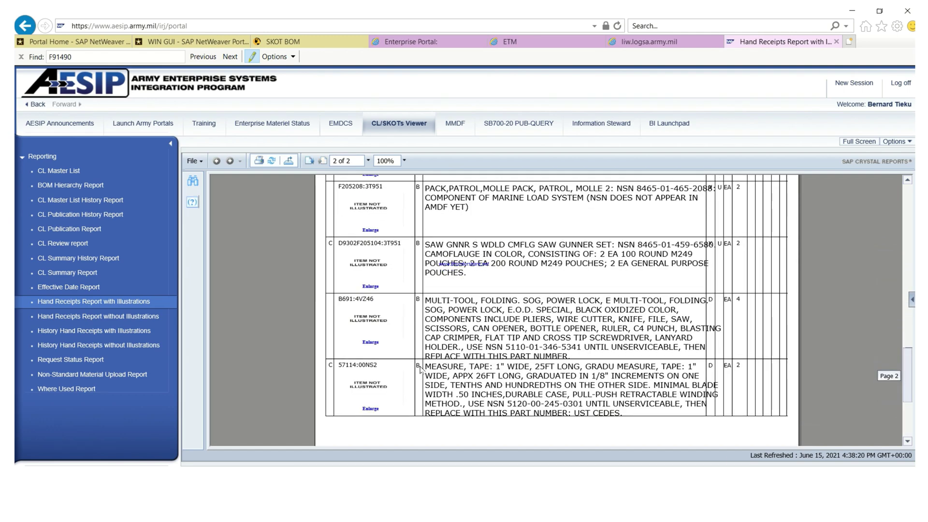
{"action": "scroll", "coordinate": [366, 400], "scroll_direction": "up", "scroll_amount": 7}
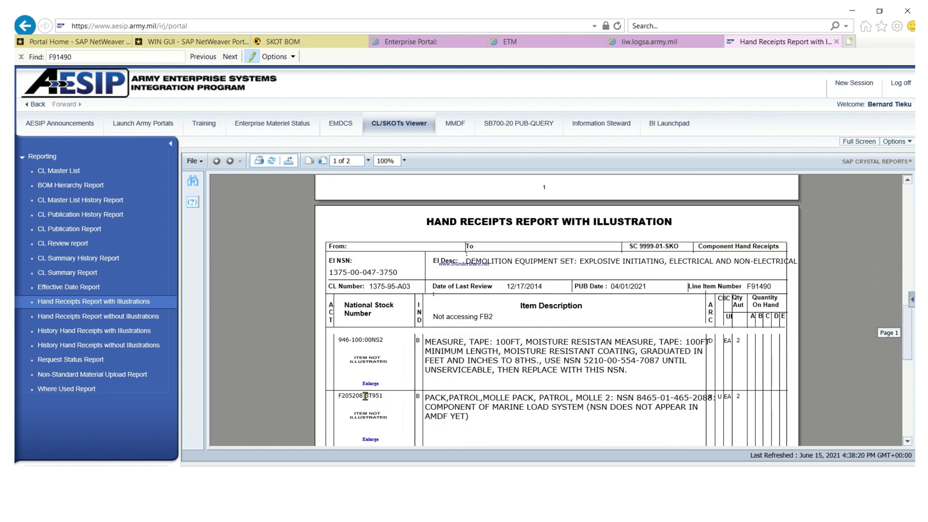
{"action": "scroll", "coordinate": [366, 400], "scroll_direction": "up", "scroll_amount": 12}
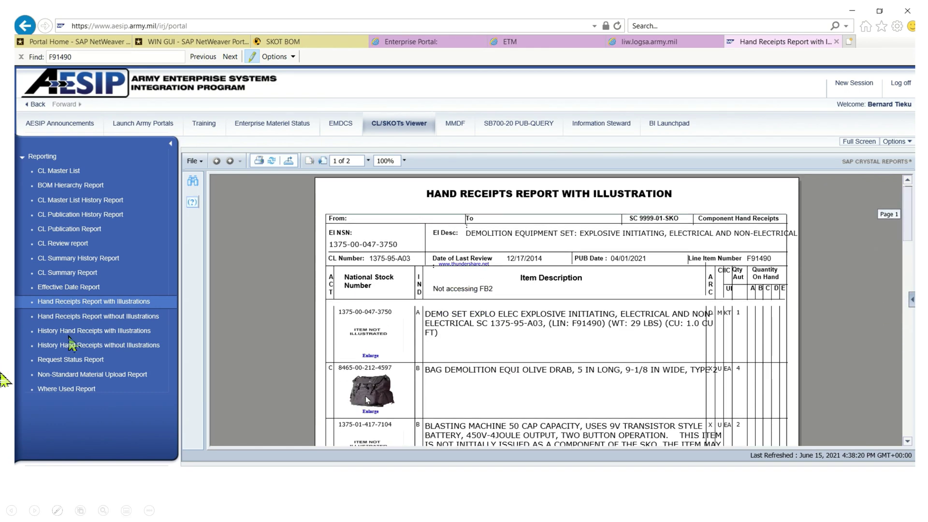
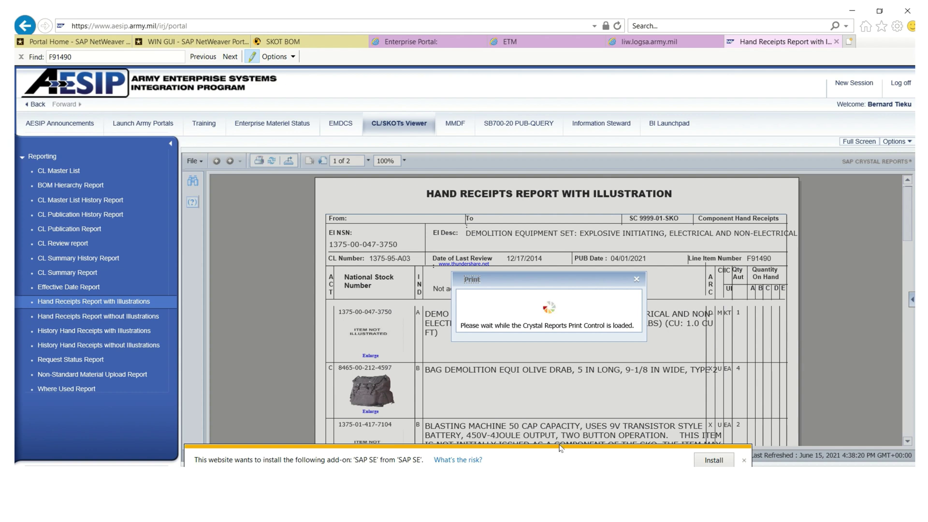
- Dismiss the add-on installation and print request, then export all pages of the report as PDF and open the file
{"action": "left_click", "coordinate": [743, 462]}
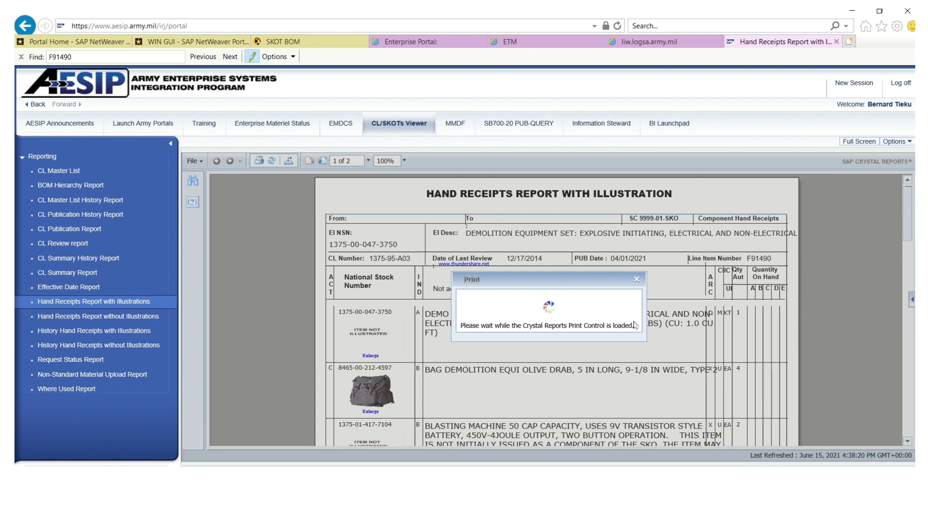
{"action": "left_click", "coordinate": [636, 281]}
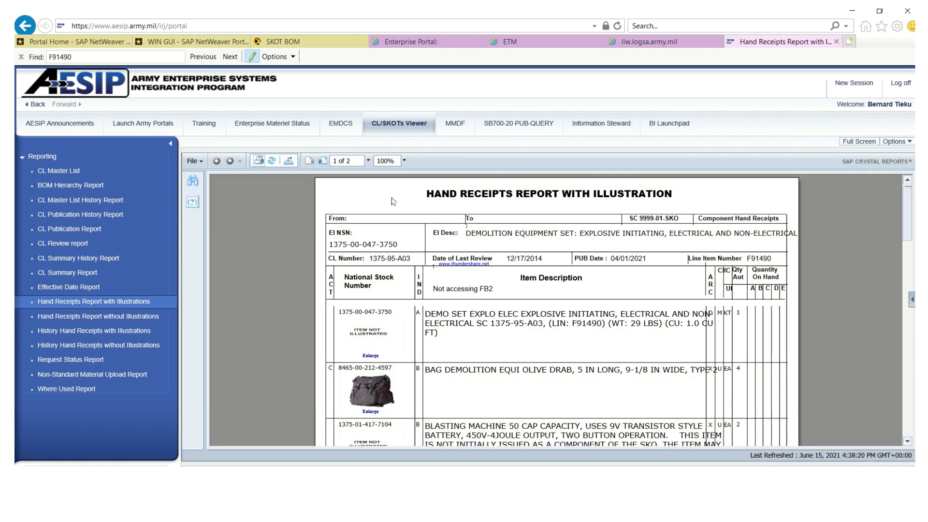
{"action": "left_click", "coordinate": [288, 162]}
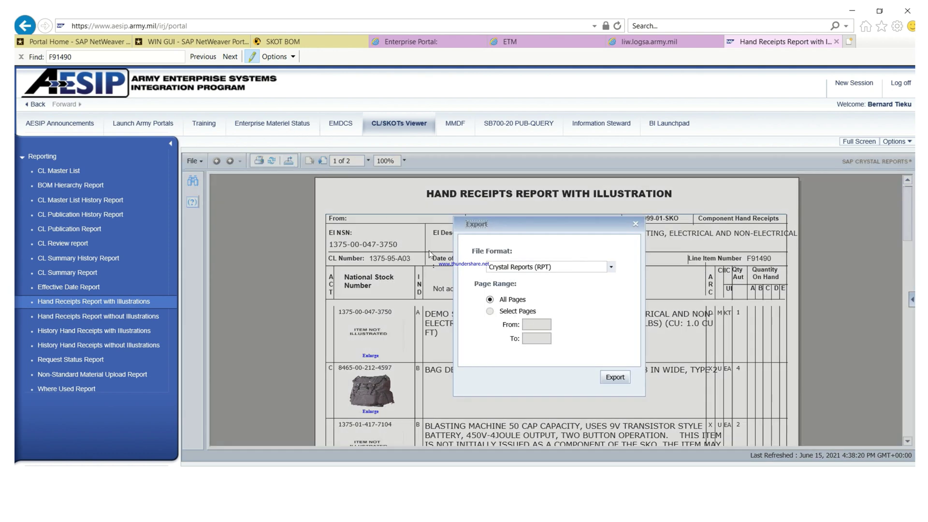
{"action": "left_click", "coordinate": [612, 268]}
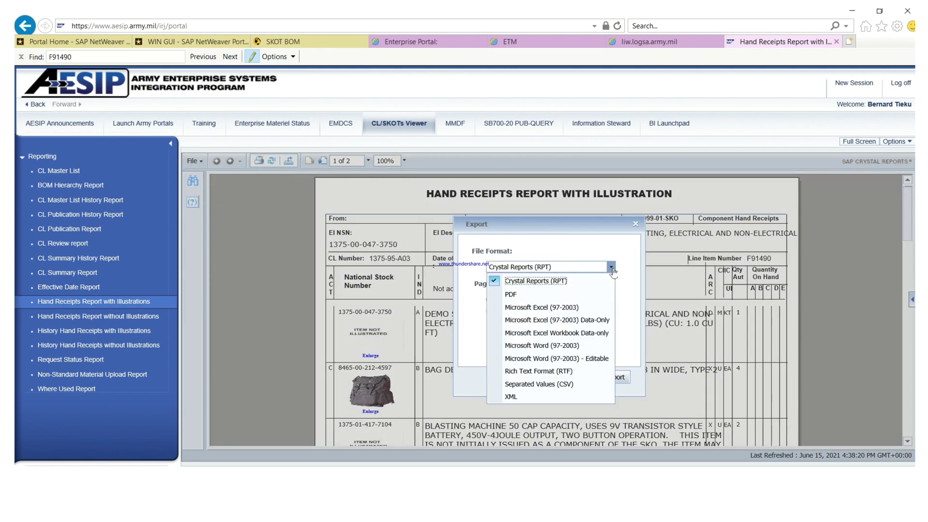
{"action": "left_click", "coordinate": [511, 295]}
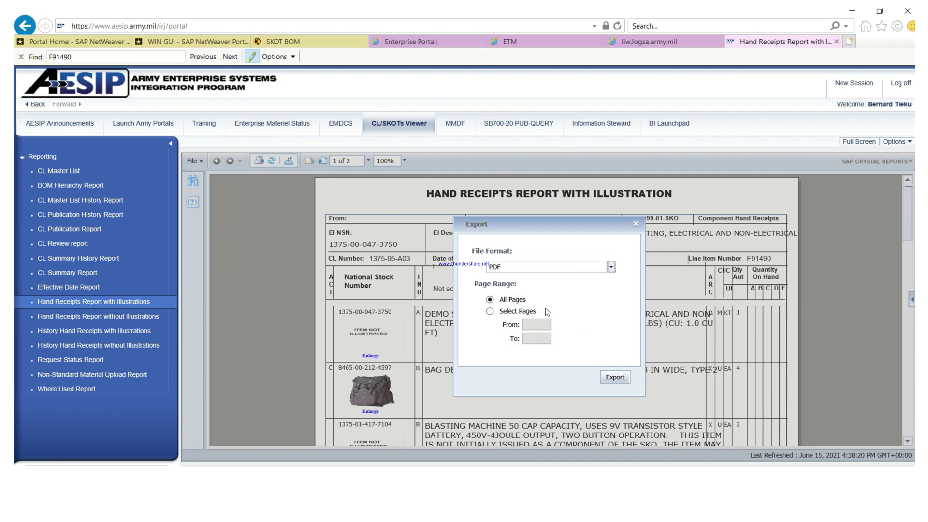
{"action": "left_click", "coordinate": [615, 378]}
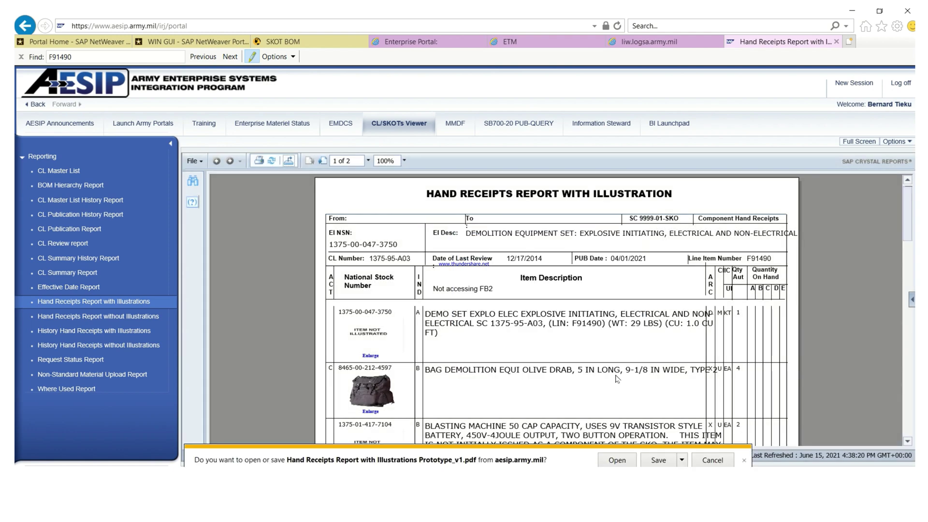
{"action": "left_click", "coordinate": [616, 461]}
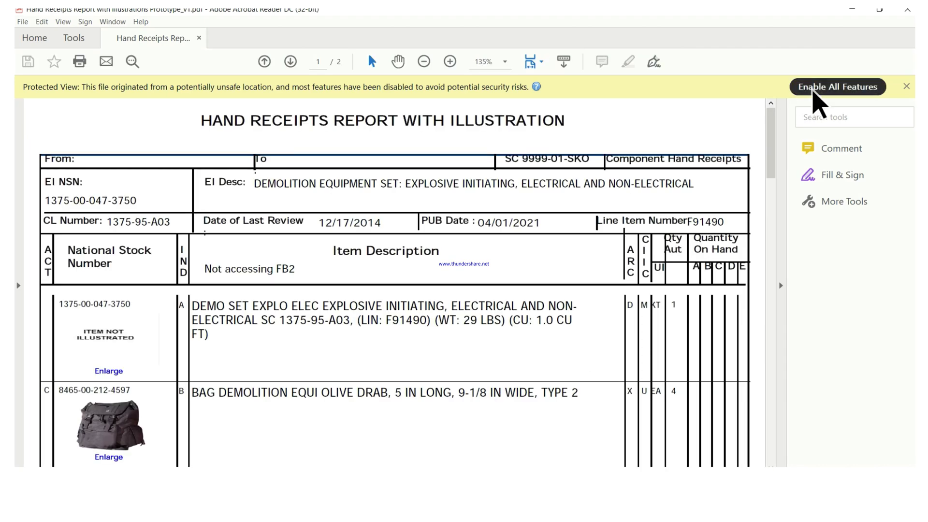
- Enable all features for the exported PDF and look through both pages of the illustrated hand receipt
{"action": "left_click", "coordinate": [829, 89]}
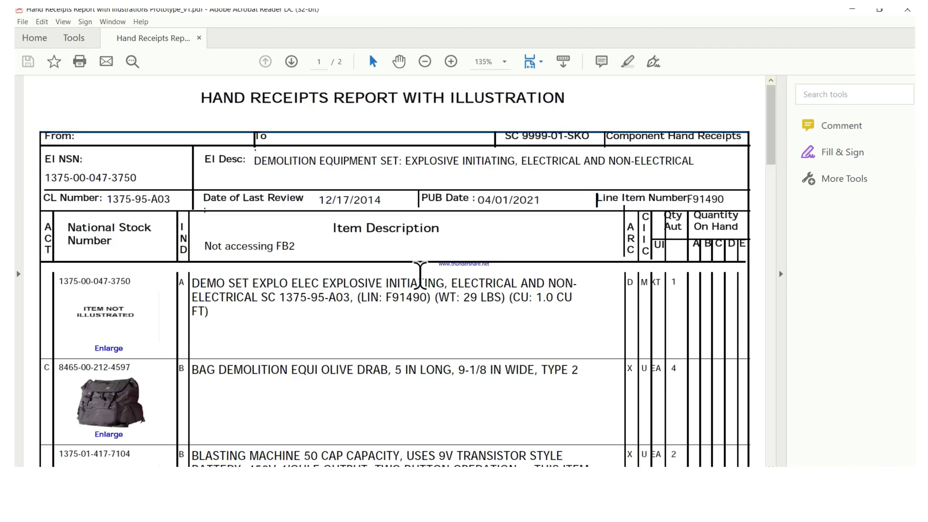
{"action": "scroll", "coordinate": [423, 280], "scroll_direction": "down", "scroll_amount": 5}
{"action": "scroll", "coordinate": [420, 276], "scroll_direction": "down", "scroll_amount": 20}
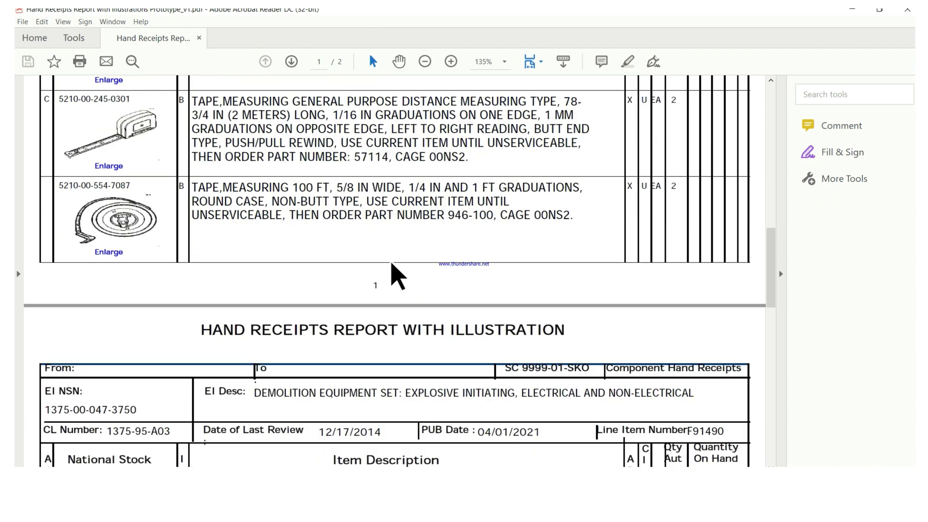
{"action": "scroll", "coordinate": [358, 250], "scroll_direction": "down", "scroll_amount": 4}
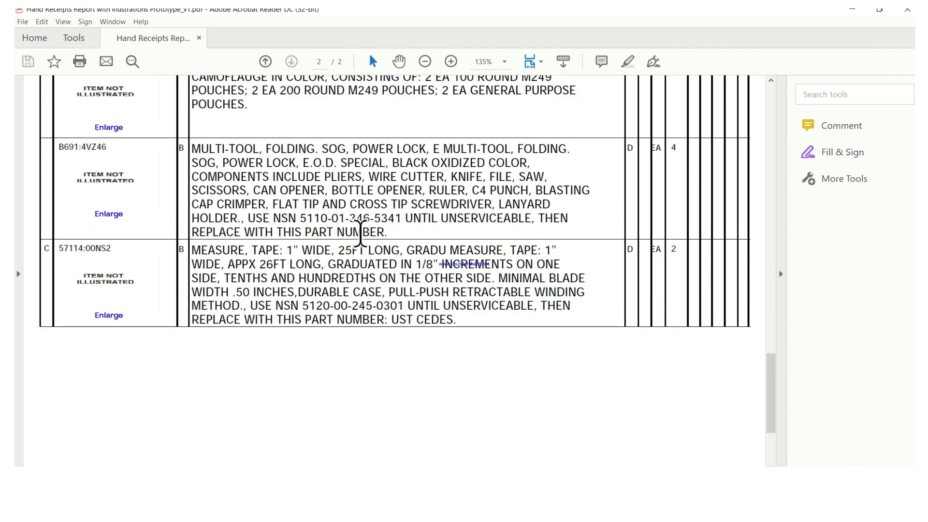
{"action": "scroll", "coordinate": [368, 295], "scroll_direction": "up", "scroll_amount": 4}
{"action": "scroll", "coordinate": [371, 325], "scroll_direction": "up", "scroll_amount": 15}
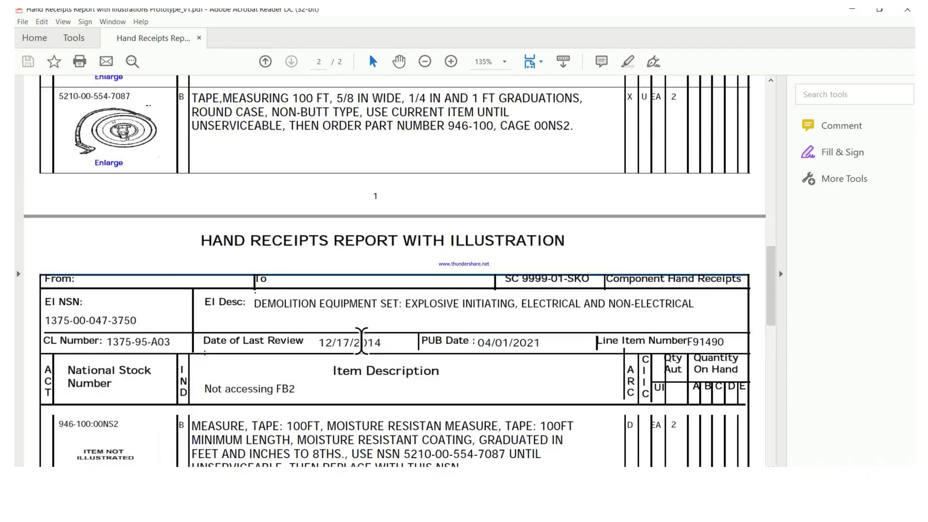
{"action": "scroll", "coordinate": [361, 354], "scroll_direction": "up", "scroll_amount": 3}
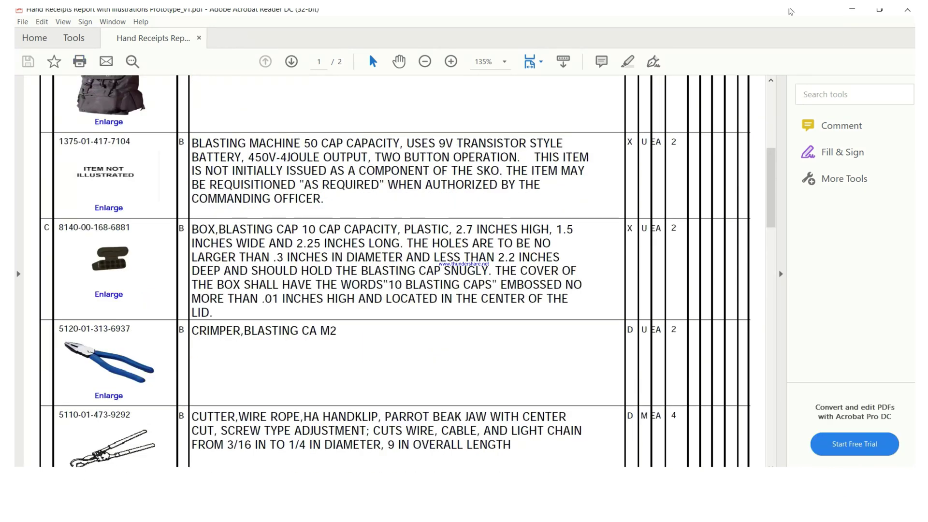
- Minimize the PDF, switch to the GCSS-Army WIN GUI session and back out of the print preview to the SAP Easy Access menu
{"action": "left_click", "coordinate": [856, 12]}
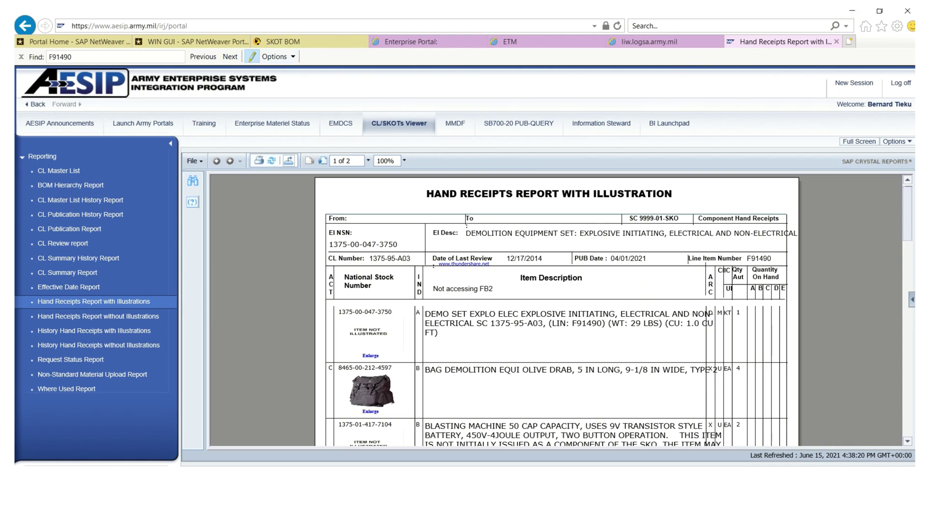
{"action": "mouse_move", "coordinate": [464, 471]}
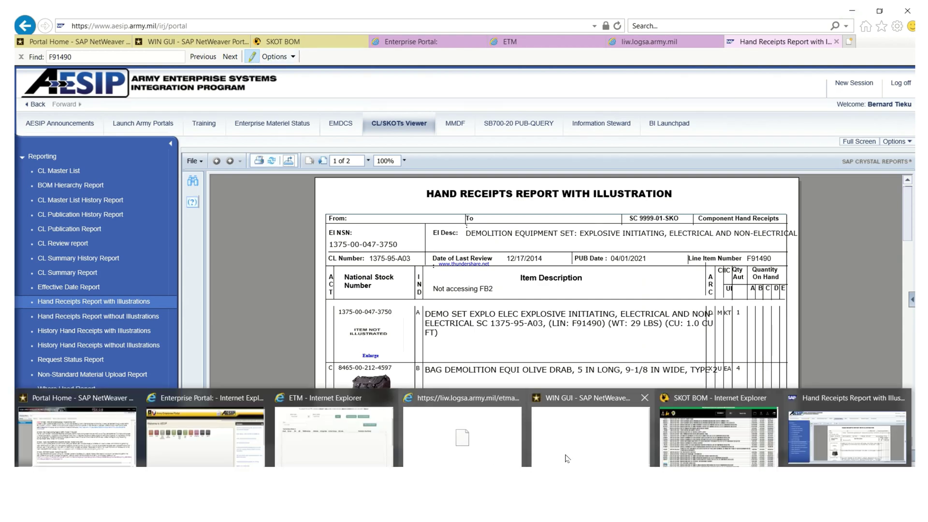
{"action": "left_click", "coordinate": [100, 434]}
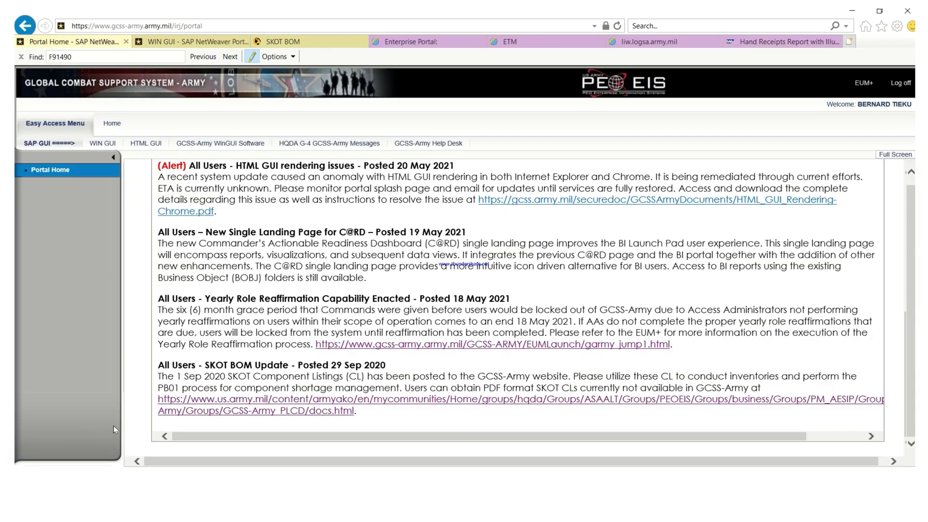
{"action": "left_click", "coordinate": [189, 41]}
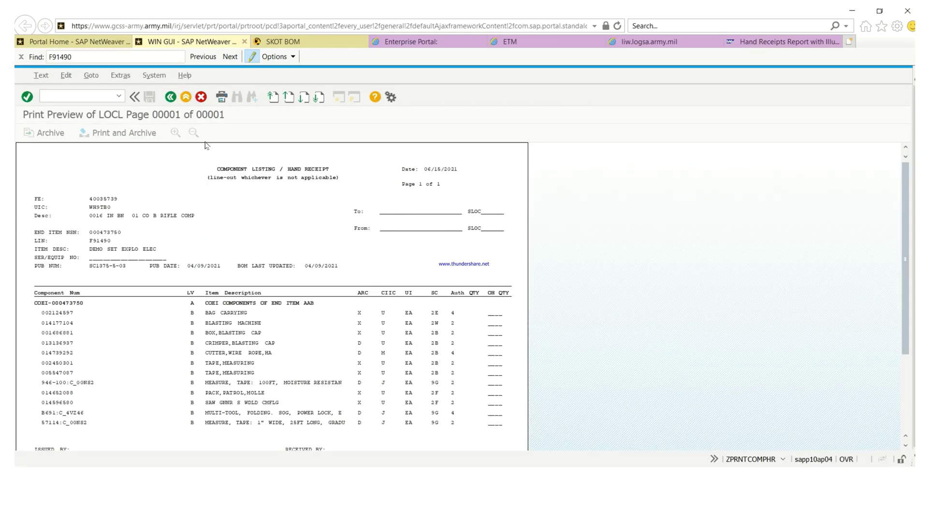
{"action": "left_click", "coordinate": [170, 97]}
{"action": "left_click", "coordinate": [170, 97]}
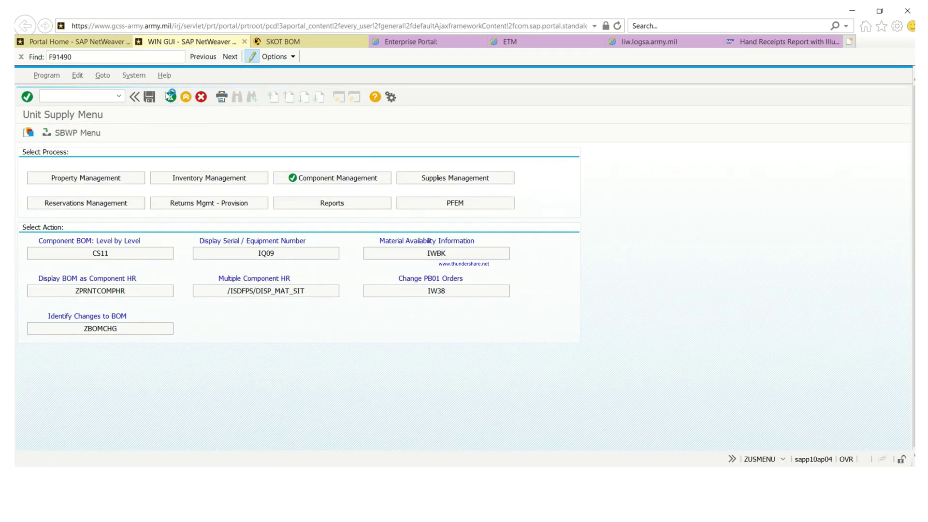
{"action": "left_click", "coordinate": [171, 97]}
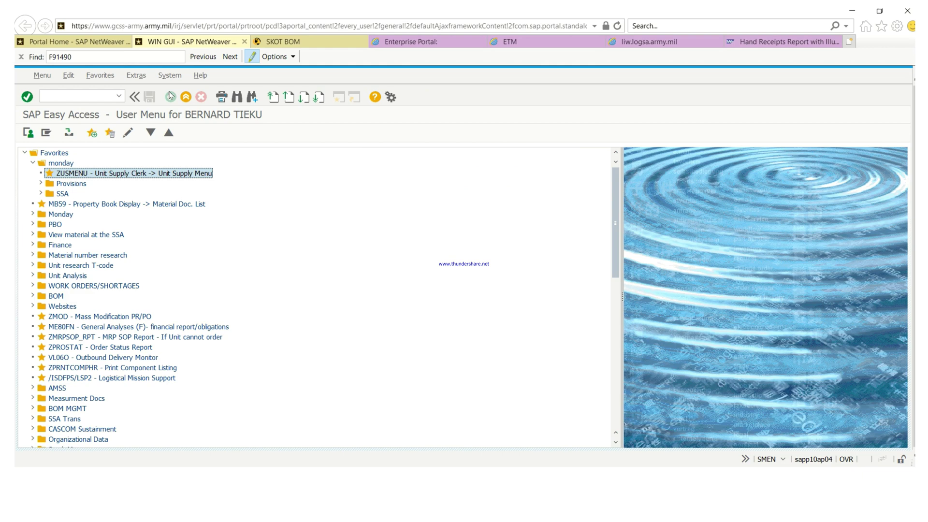